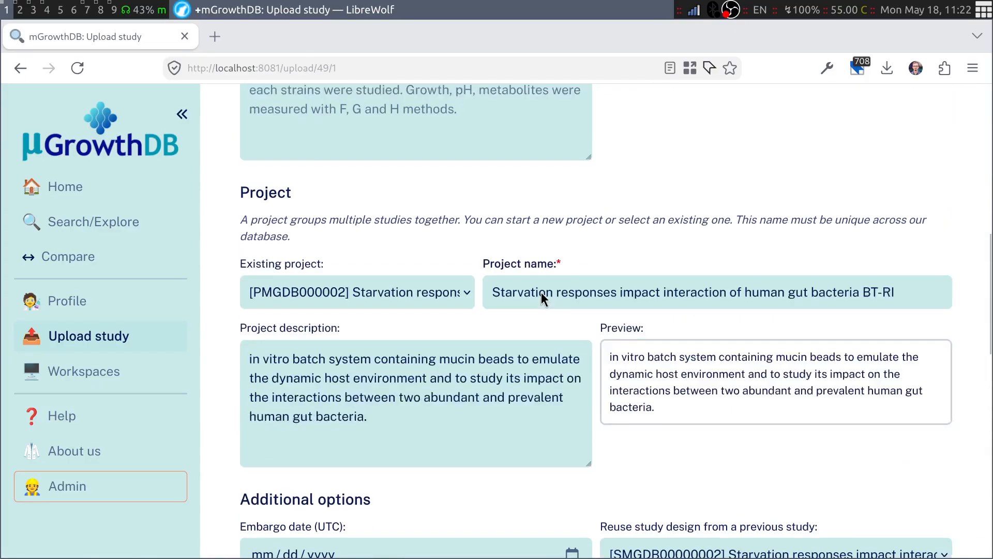
Select study SMGDB00000002 as the previous design to reuse and proceed to the microbial strains step
scroll(536, 291, down, 3)
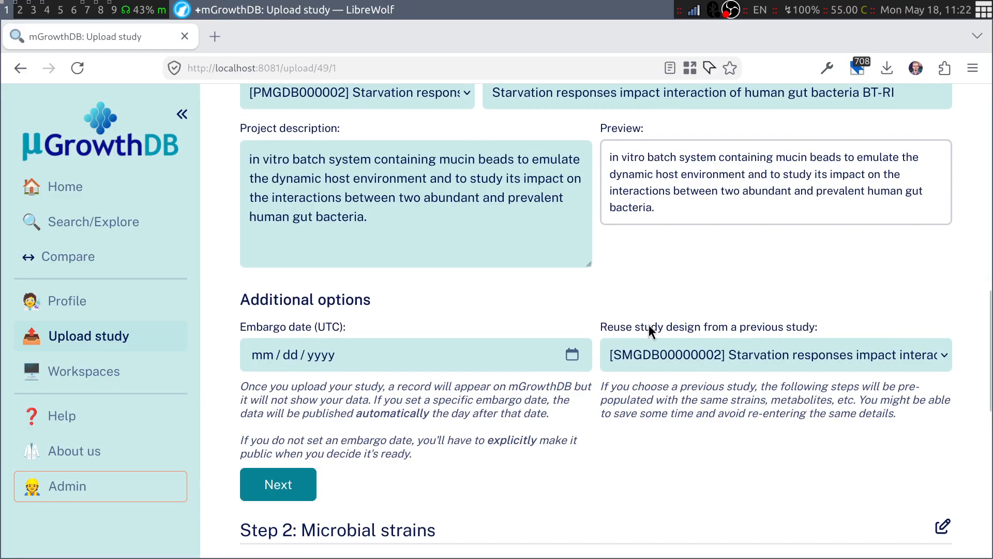
click(726, 350)
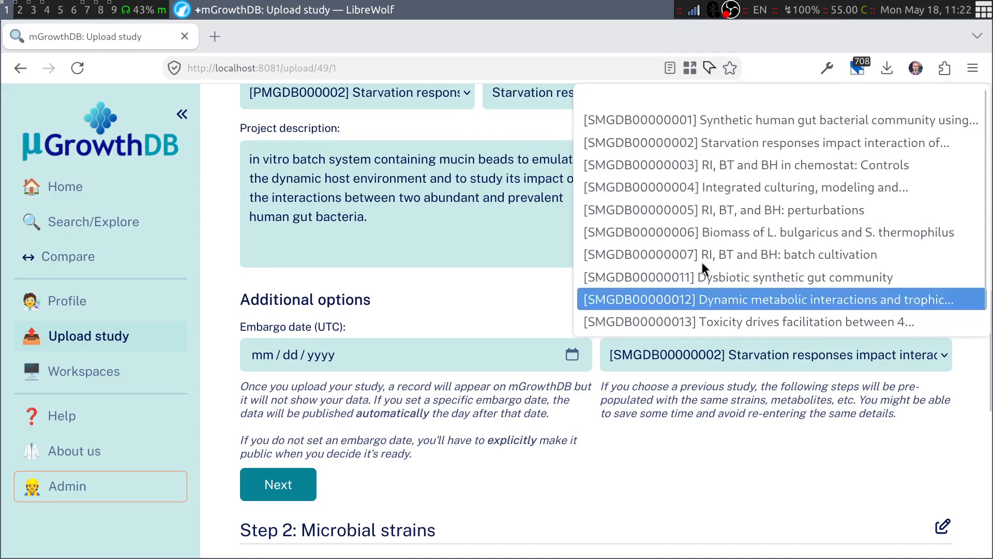
click(694, 154)
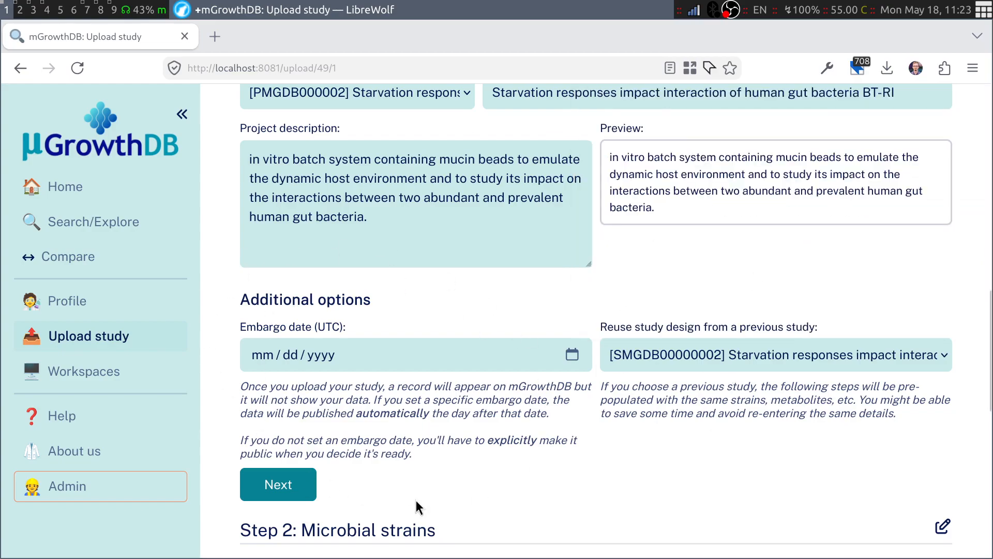
click(295, 495)
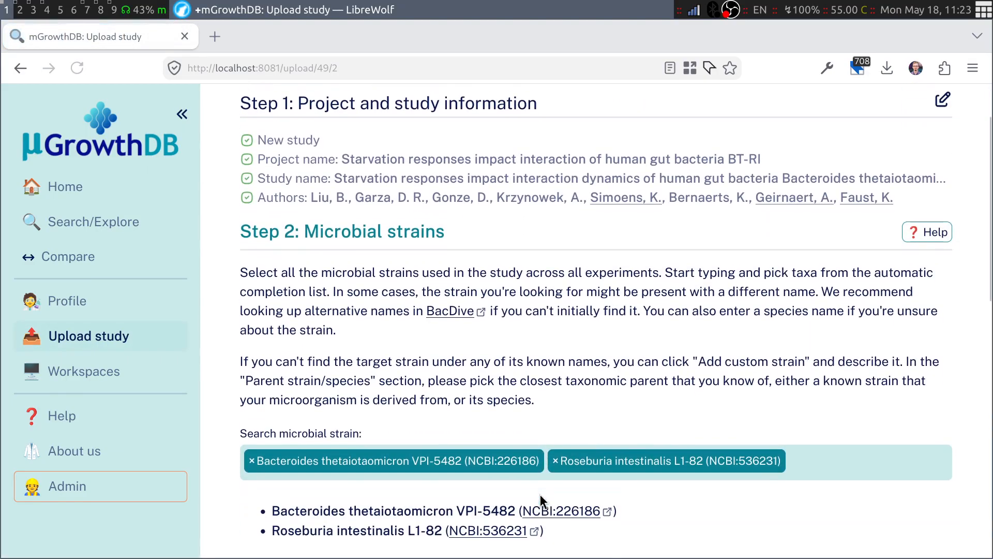
Open the data upload step and upload the completed spreadsheet starvation_responses.xlsx
scroll(561, 481, down, 10)
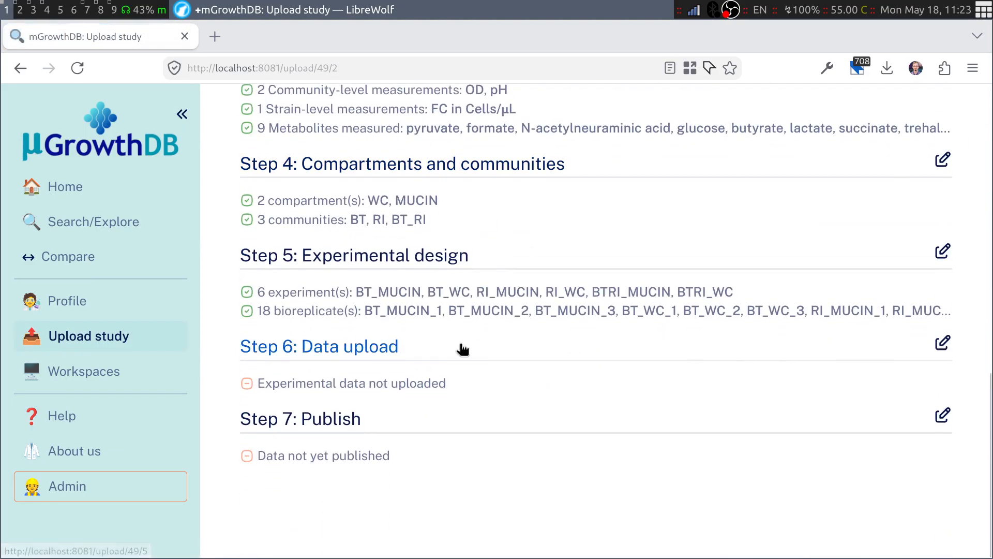
click(381, 346)
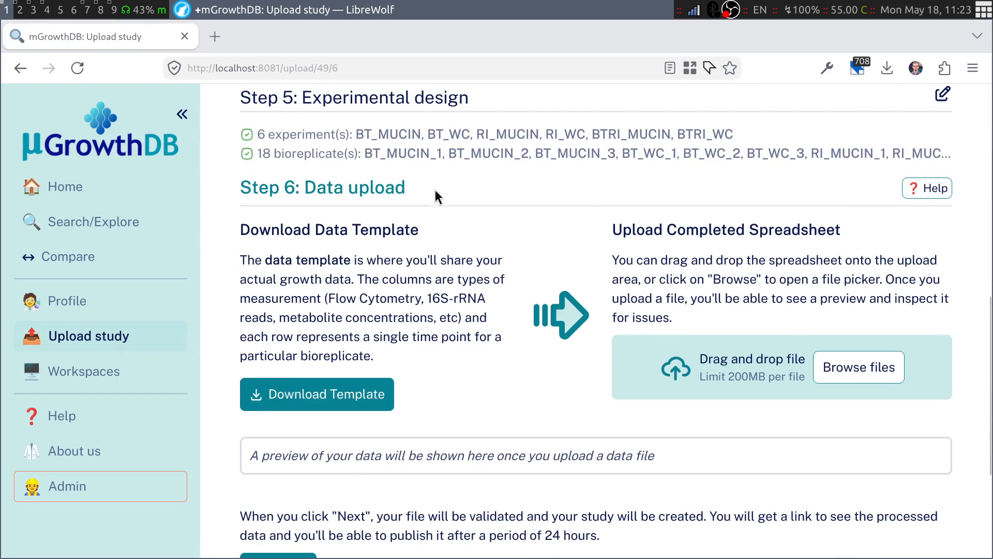
click(840, 371)
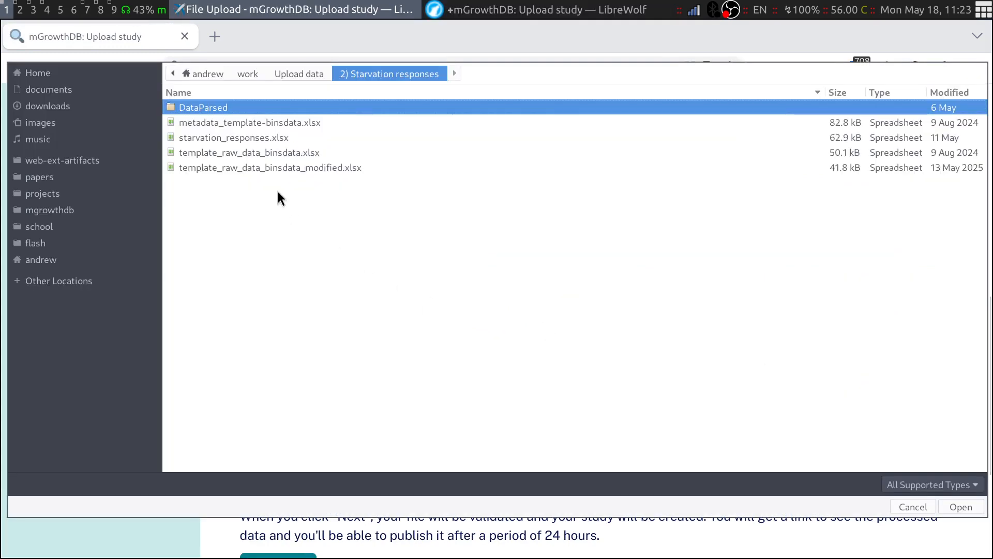
double_click(256, 137)
scroll(520, 297, down, 3)
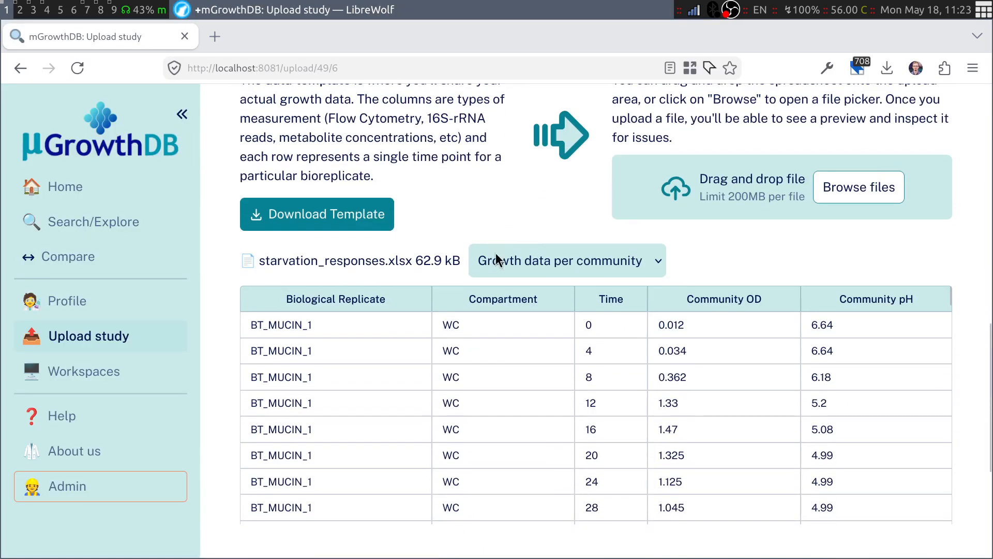
Show the page full screen, check the spreadsheet preview and submit the data to create the study
key(F11)
scroll(482, 188, up, 2)
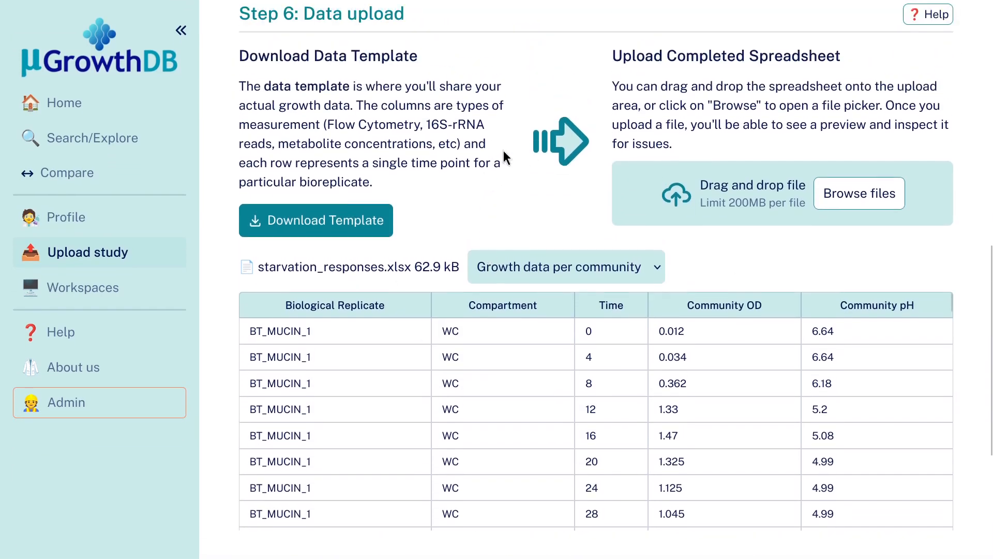
scroll(461, 378, down, 3)
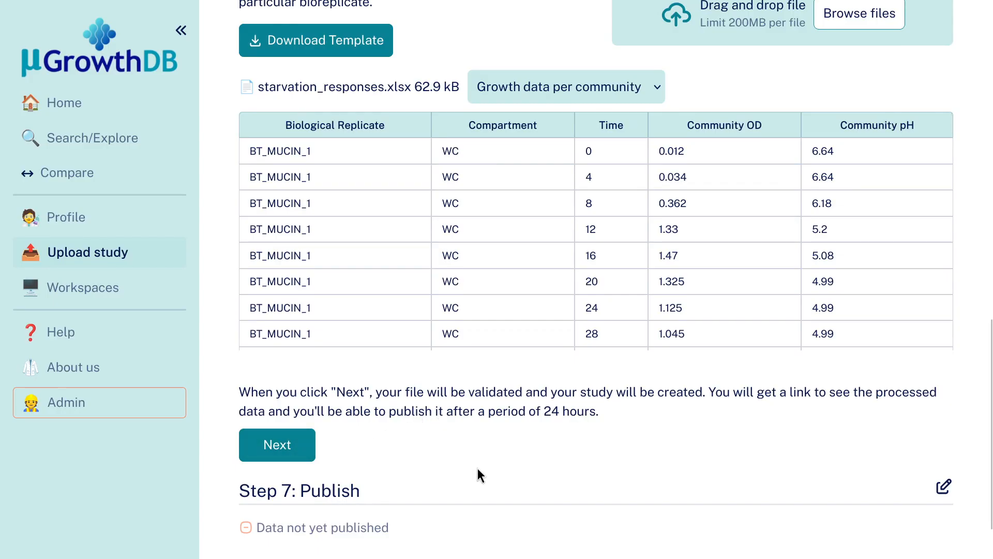
click(283, 448)
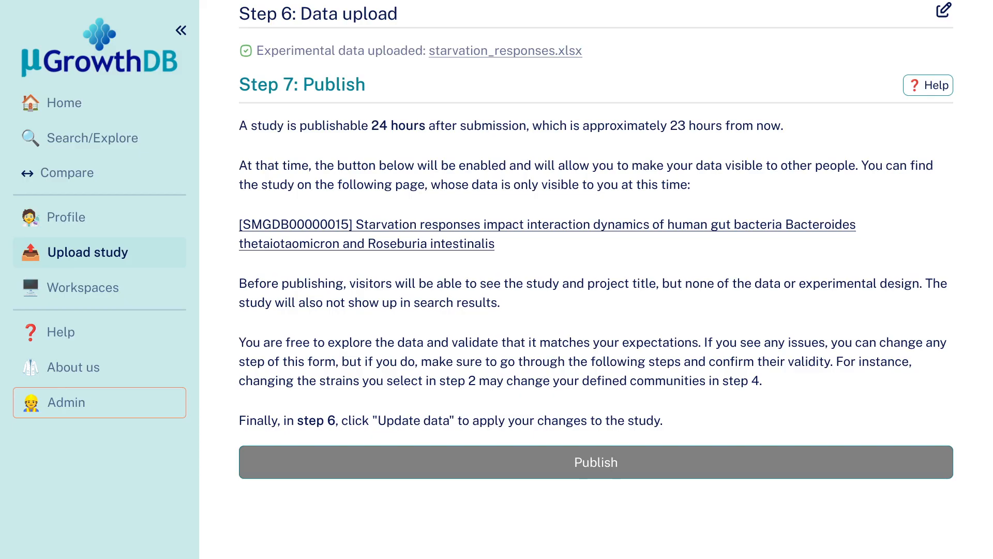
Open the submitted study SMGDB00000015 and check its visibility and publishing status
click(363, 246)
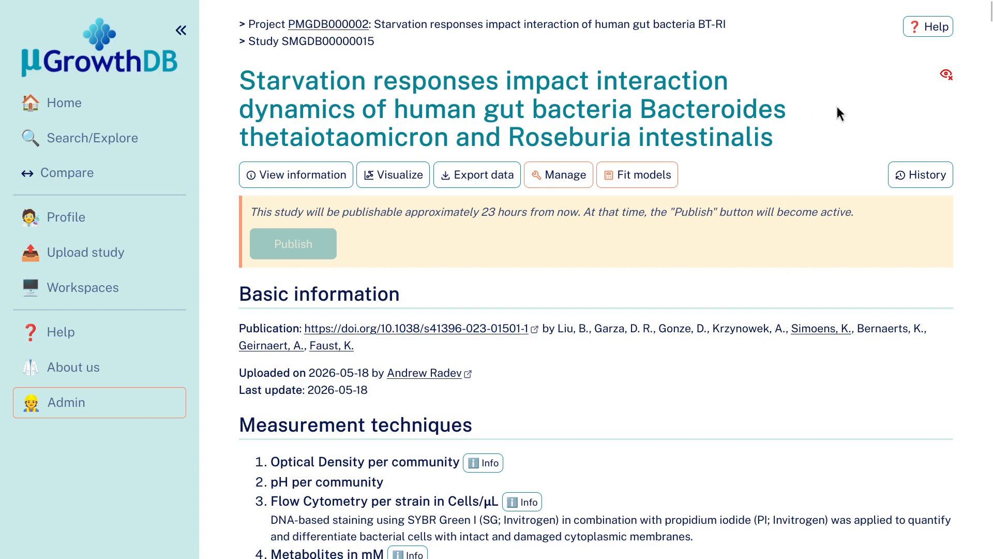
mouse_move(947, 80)
mouse_move(501, 212)
click(292, 244)
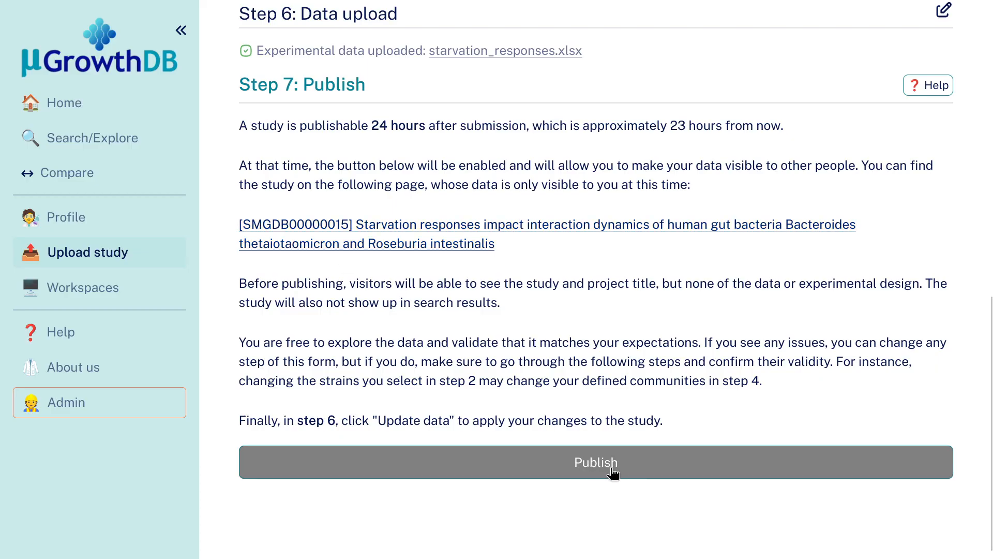
Reopen the study page from the publish step and review its measurement techniques and first experiment's details
click(463, 245)
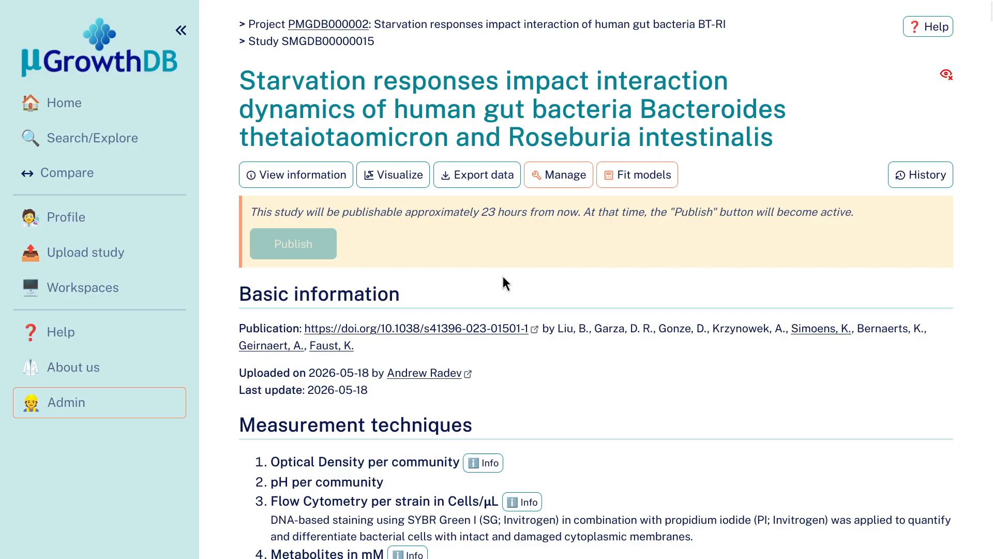
scroll(496, 273, down, 5)
scroll(540, 300, down, 5)
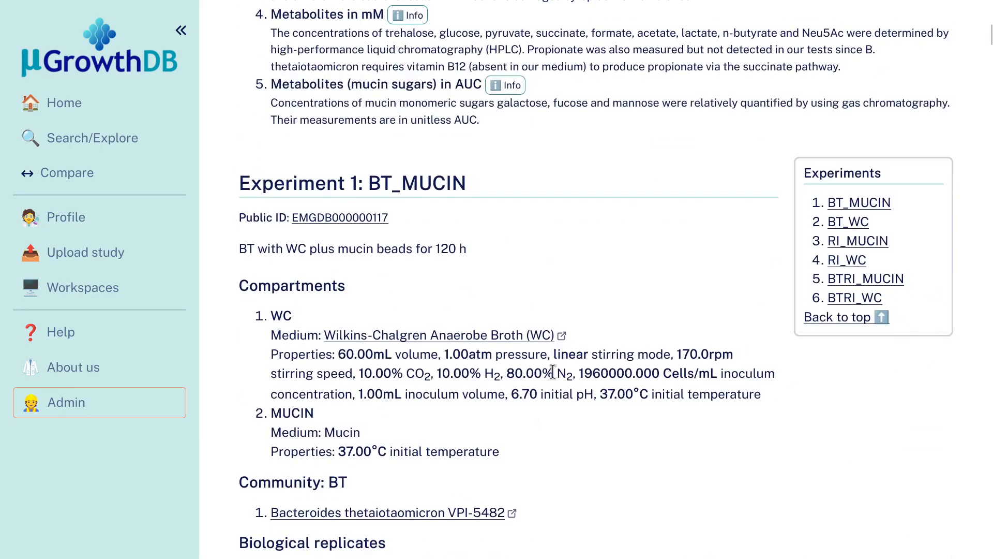
scroll(562, 376, up, 10)
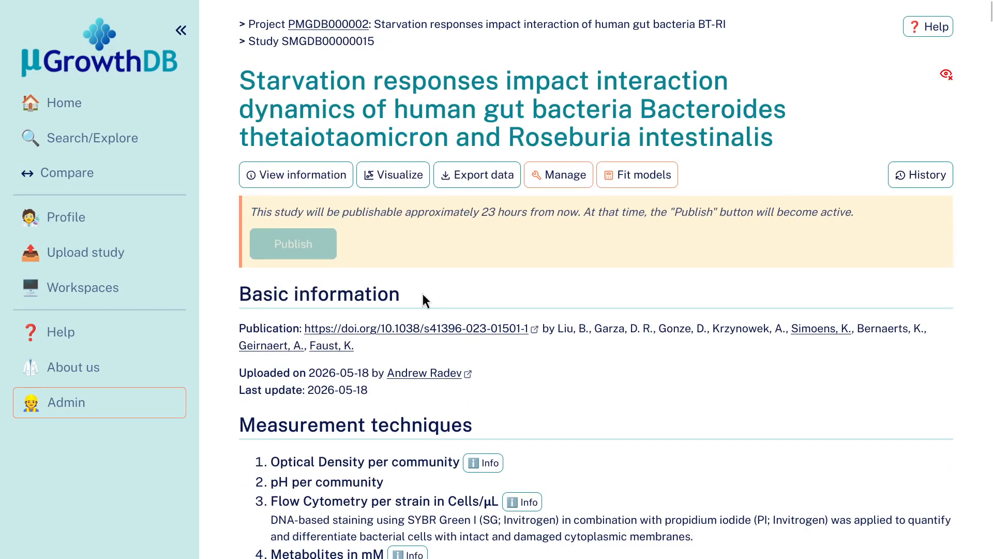
Visualize the study's data by plotting the community optical density of Average(BT_MUCIN) in WC
click(394, 183)
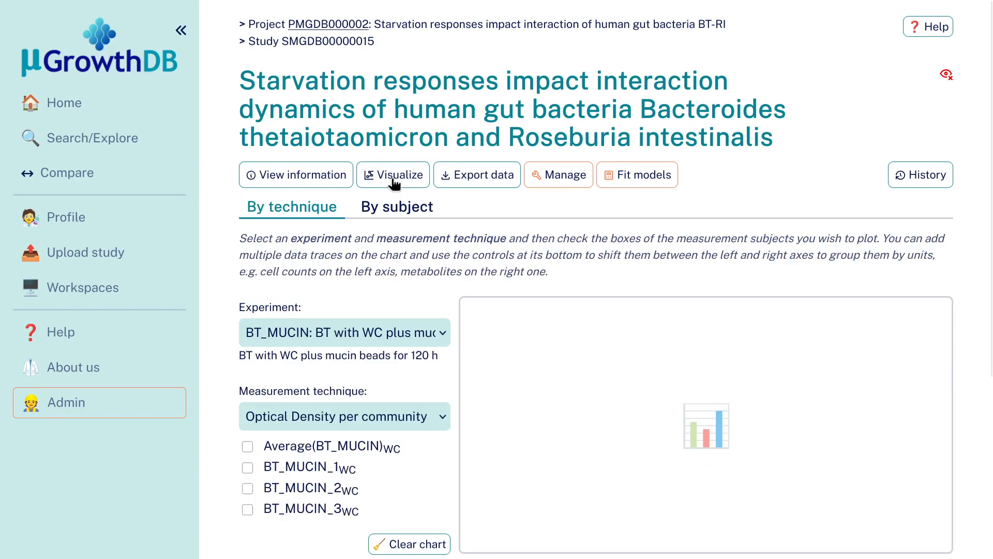
click(336, 445)
scroll(376, 455, down, 2)
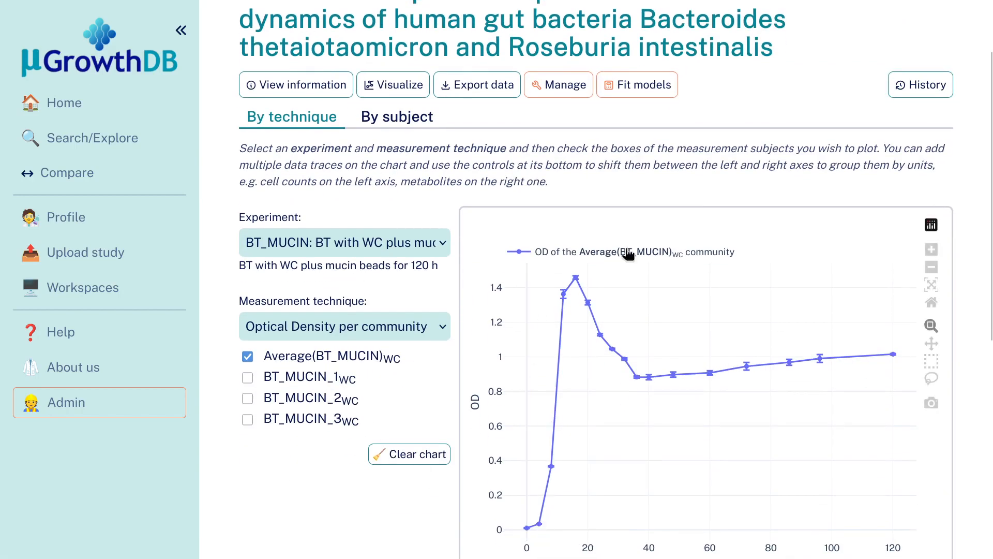
scroll(371, 379, up, 1)
scroll(371, 379, up, 2)
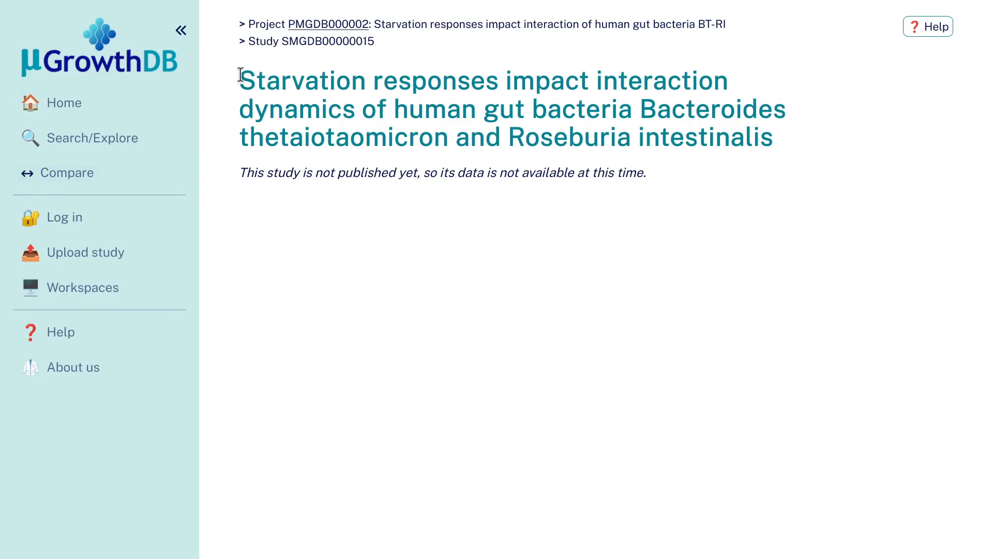
Examine the title and availability notice on the logged-out view of the study, and return to the logged-in window
drag(241, 74, 781, 139)
click(804, 154)
drag(238, 172, 665, 175)
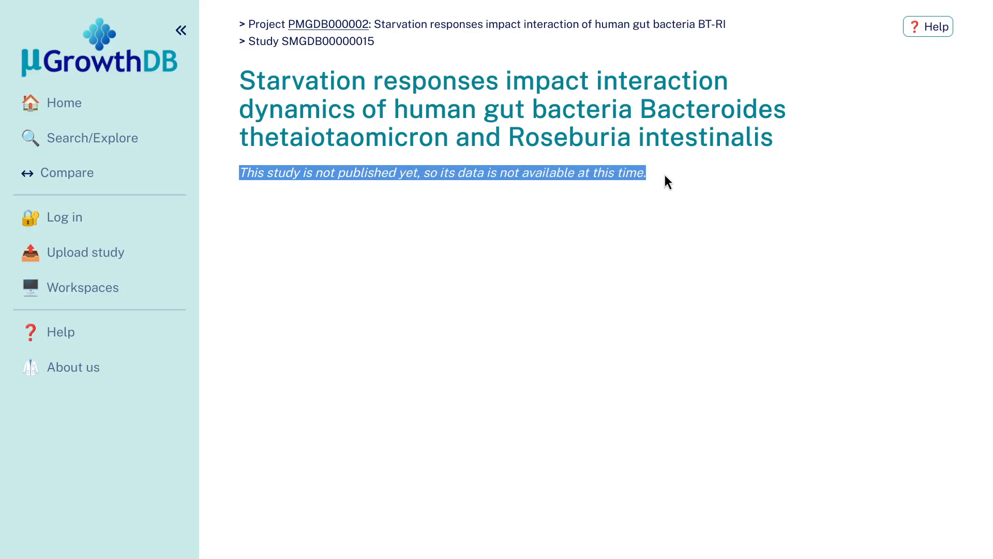
click(666, 175)
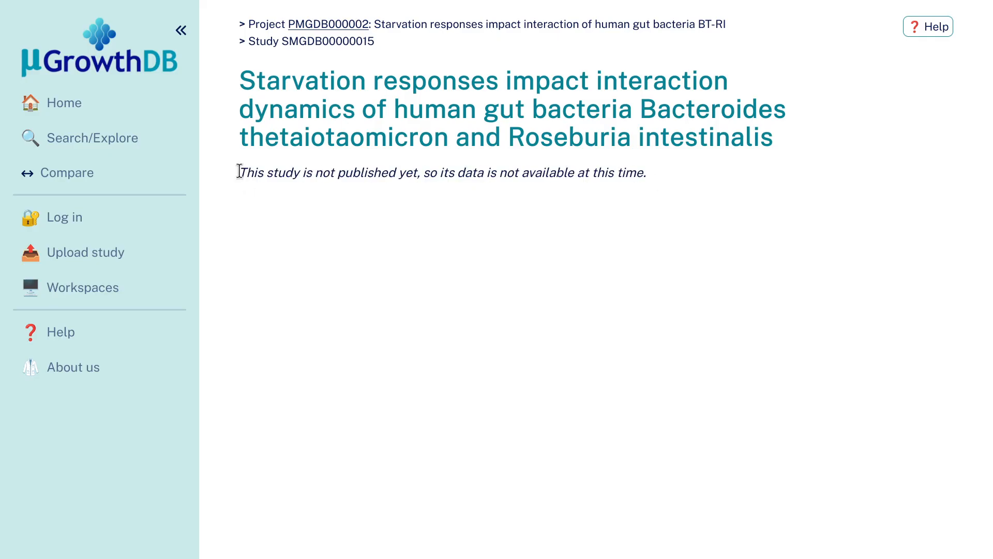
drag(257, 173, 667, 175)
click(676, 175)
key(alt+Tab)
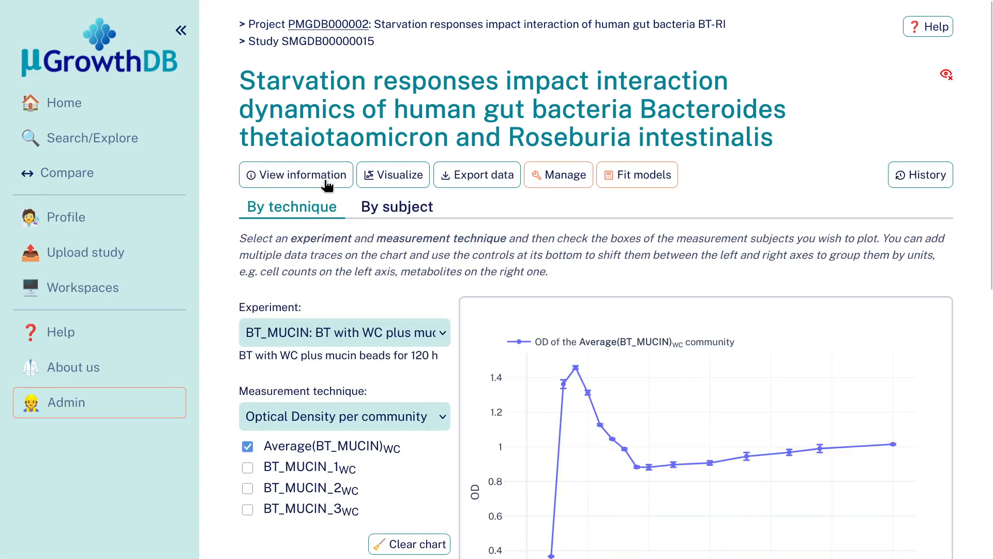
Revisit the study information, reopen its visualization and plot the Average(BT_MUCIN) optical density in WC again
click(327, 176)
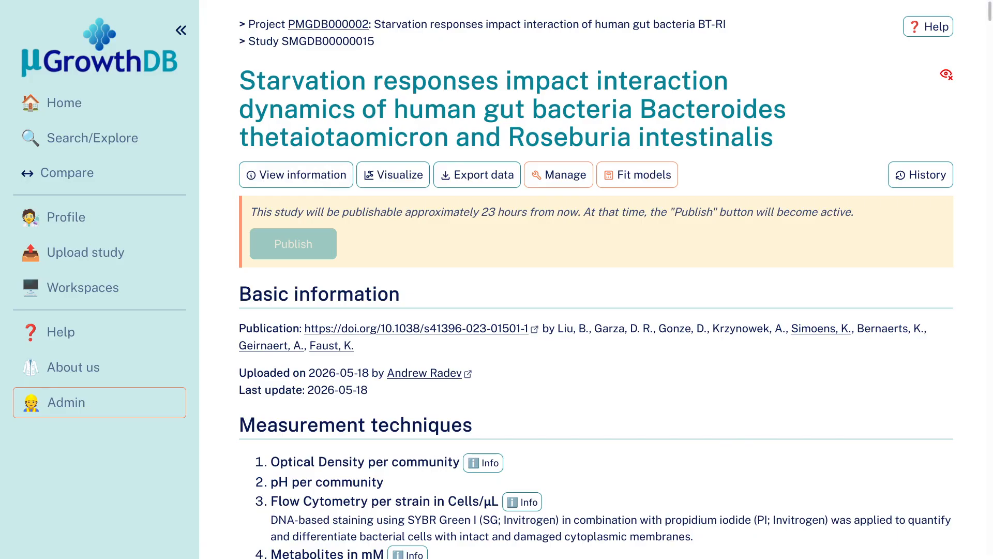
click(399, 182)
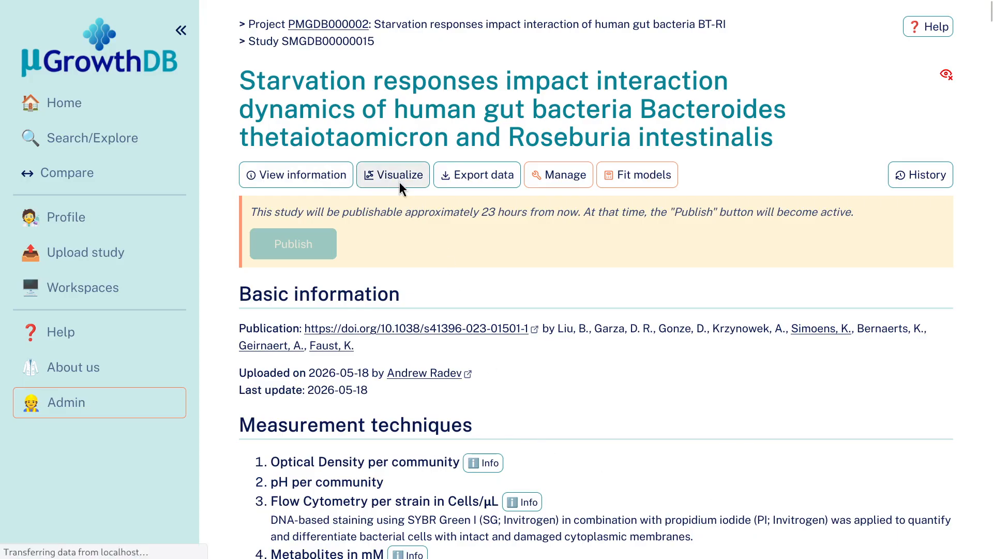
scroll(357, 241, down, 1)
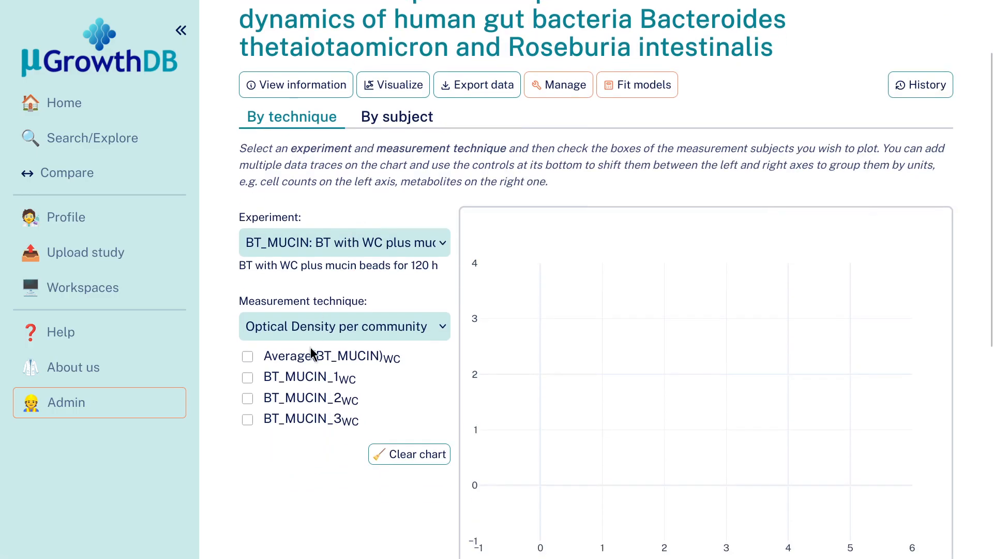
click(312, 355)
scroll(312, 355, down, 2)
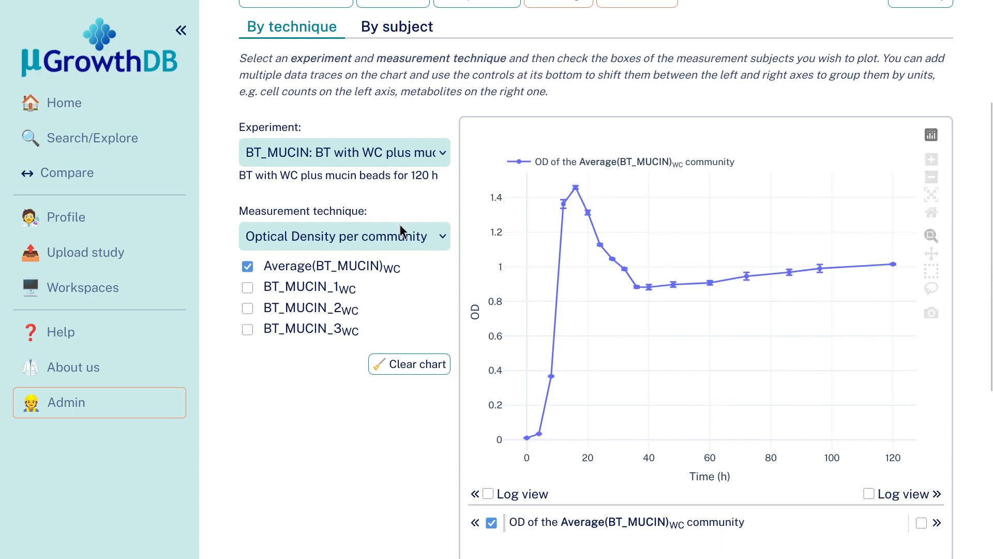
Replace the optical density trace with the pH per community of Average(BT_MUCIN) in WC
click(341, 264)
click(343, 238)
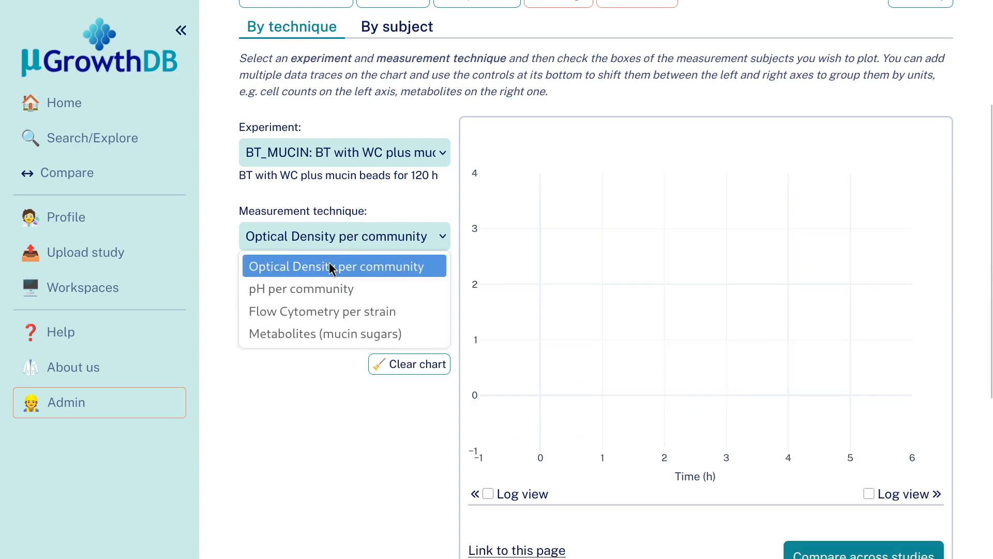
click(333, 288)
click(319, 269)
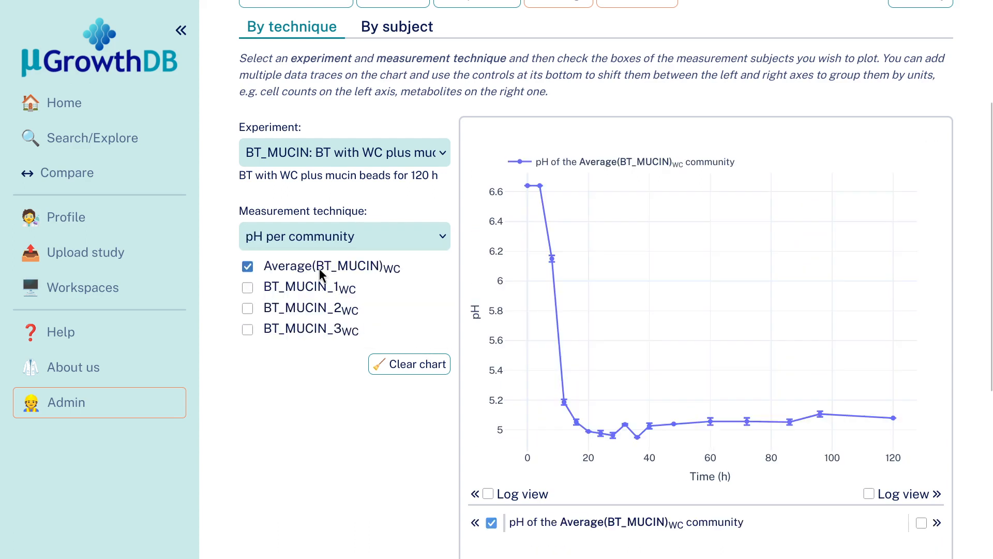
Replace the pH trace with flow cytometry per strain for Bacteroides thetaiotaomicron VPI-5482 in Average(BT_MUCIN) in WC
click(319, 269)
click(319, 230)
click(320, 311)
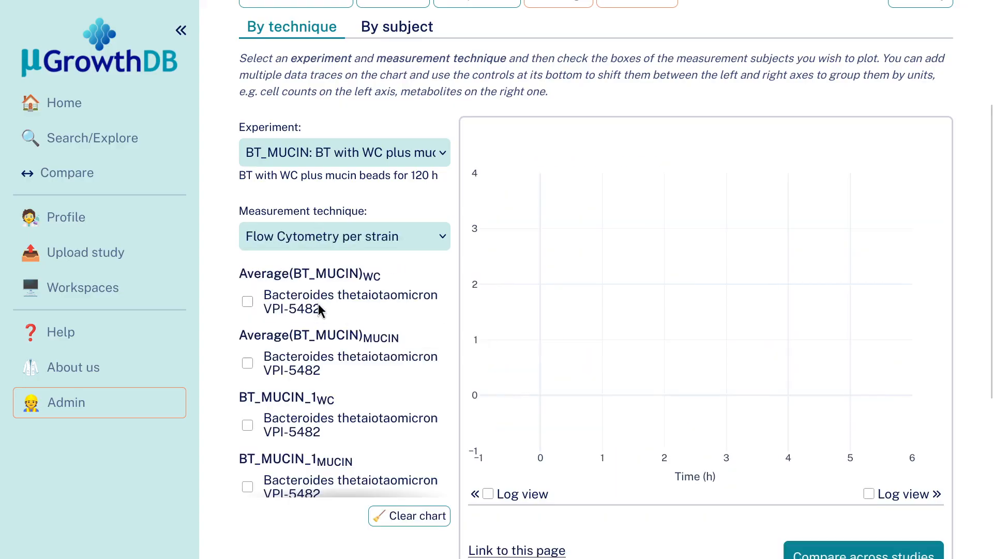
click(287, 301)
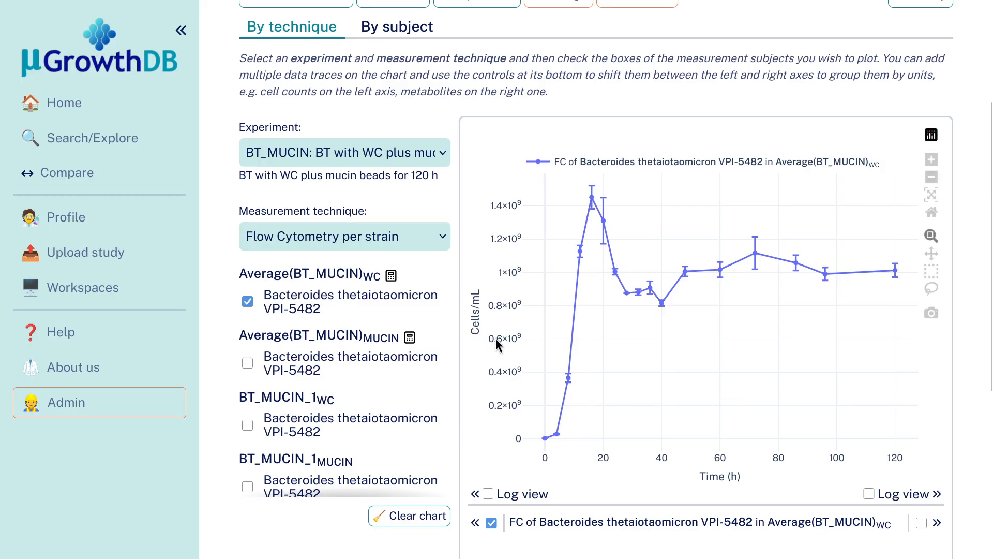
mouse_move(590, 202)
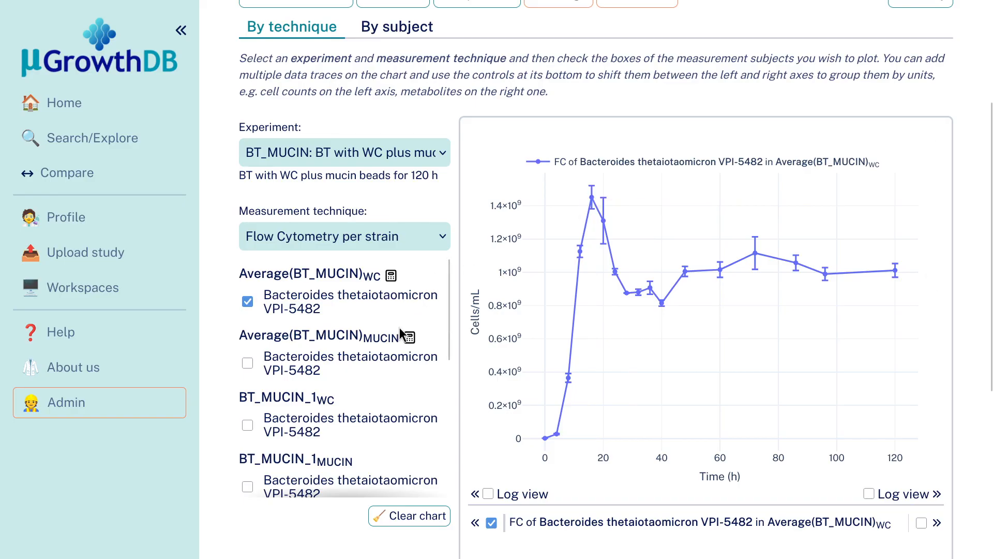
Remove the BT_MUCIN trace, switch to experiment BT_WC and plot flow cytometry for Bacteroides thetaiotaomicron VPI-5482 in Average(BT_WC)
click(247, 301)
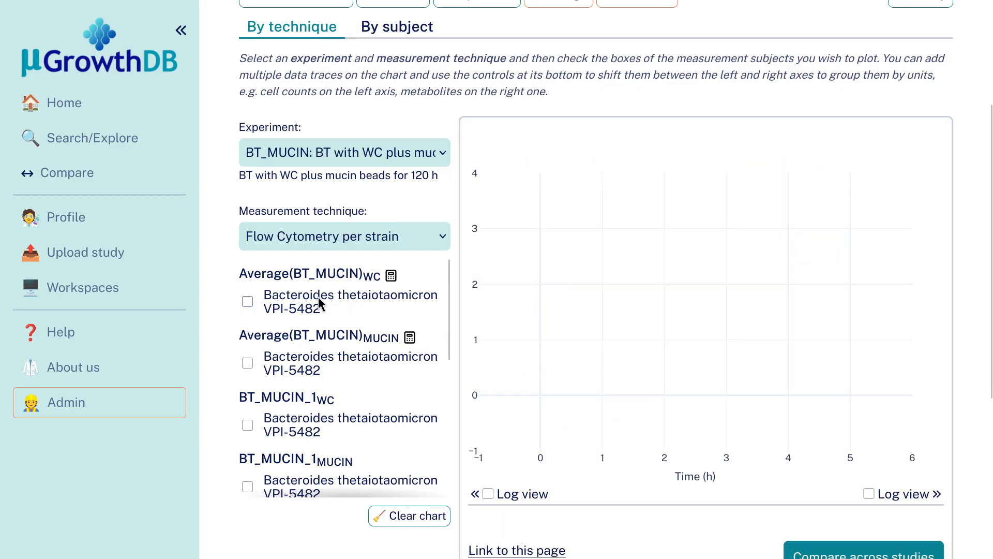
click(320, 153)
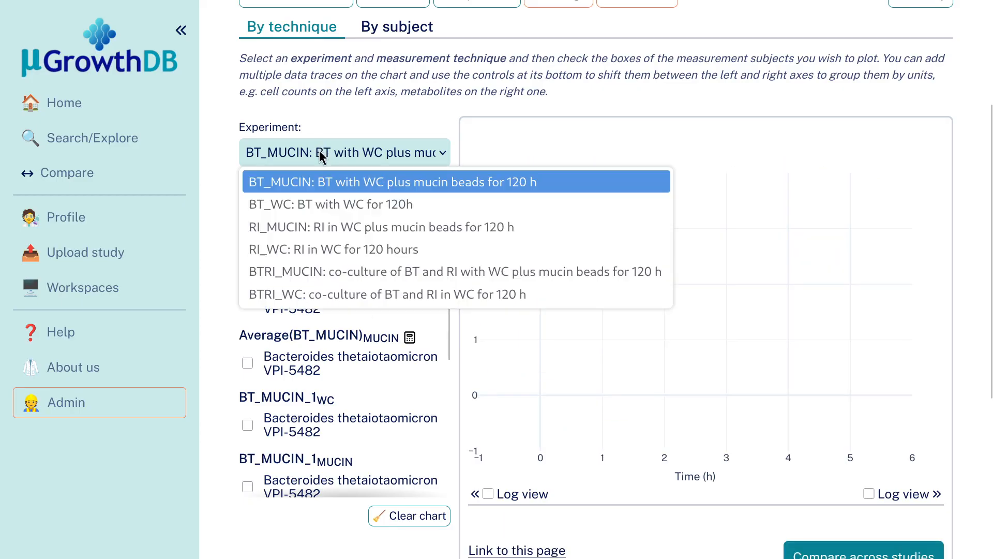
click(311, 203)
key(super+4)
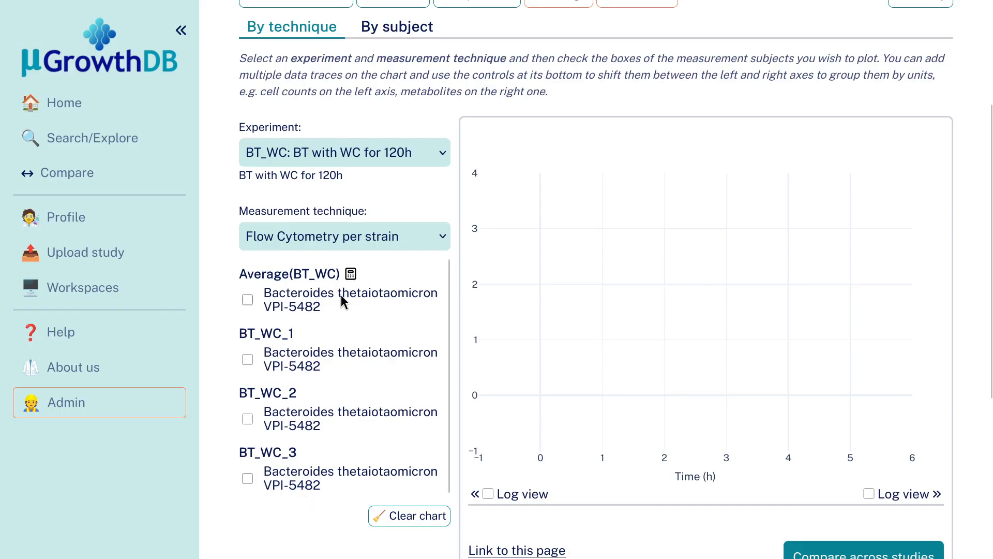
click(319, 295)
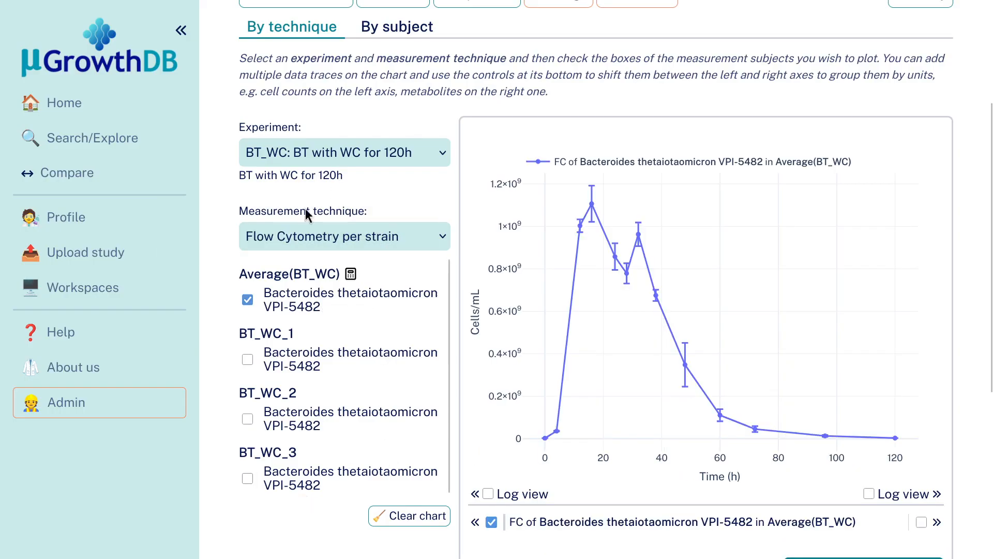
Collapse the navigation sidebar and add all Average(BT_WC) metabolites to the chart alongside the flow cytometry trace
click(181, 31)
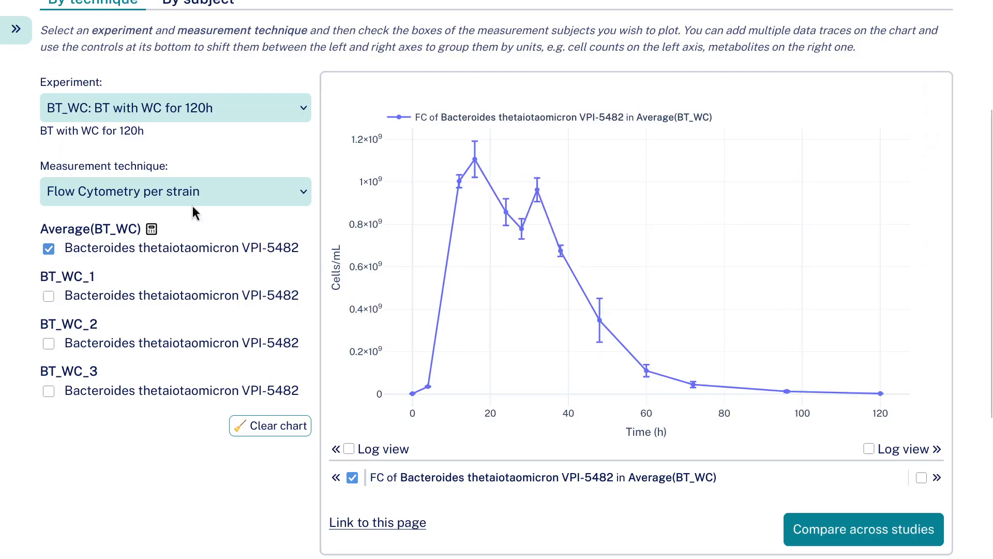
click(145, 202)
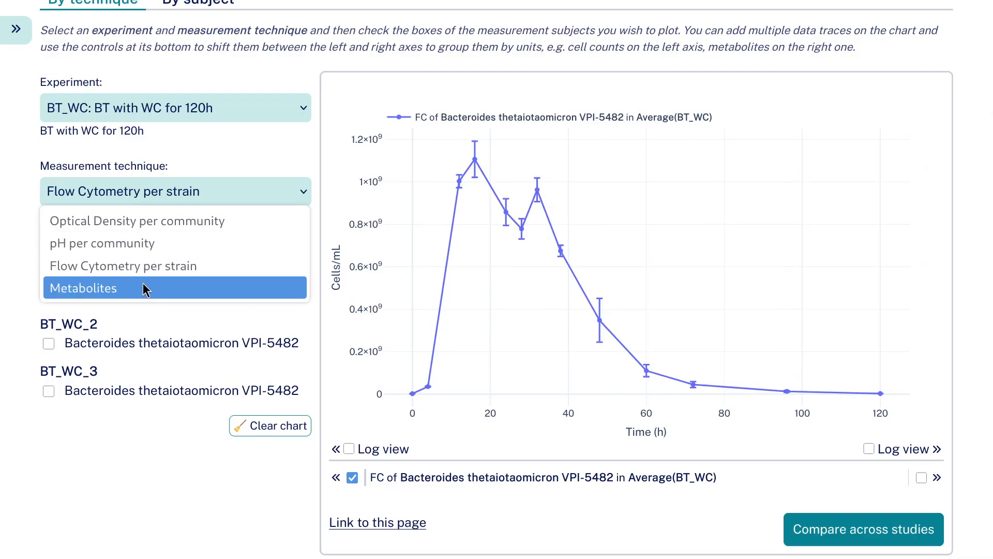
click(82, 348)
click(77, 252)
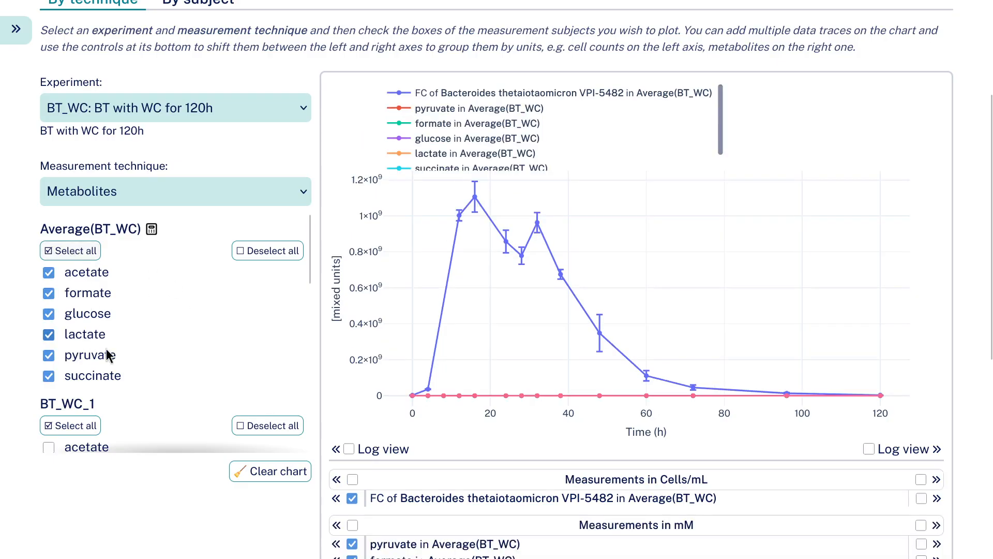
Shift all mM measurements to the right axis and compare the chart with the BT plots in the article PDF
scroll(345, 326, down, 2)
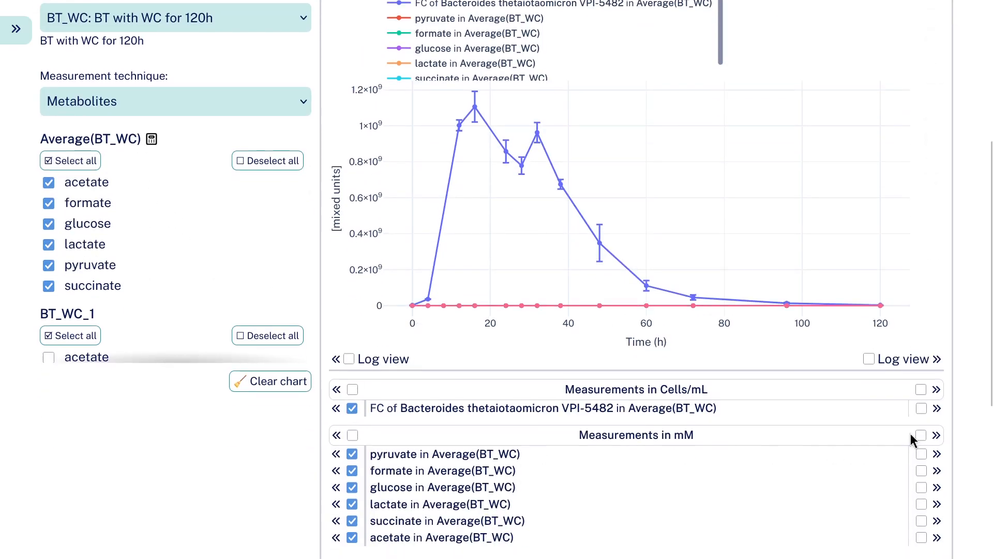
click(936, 435)
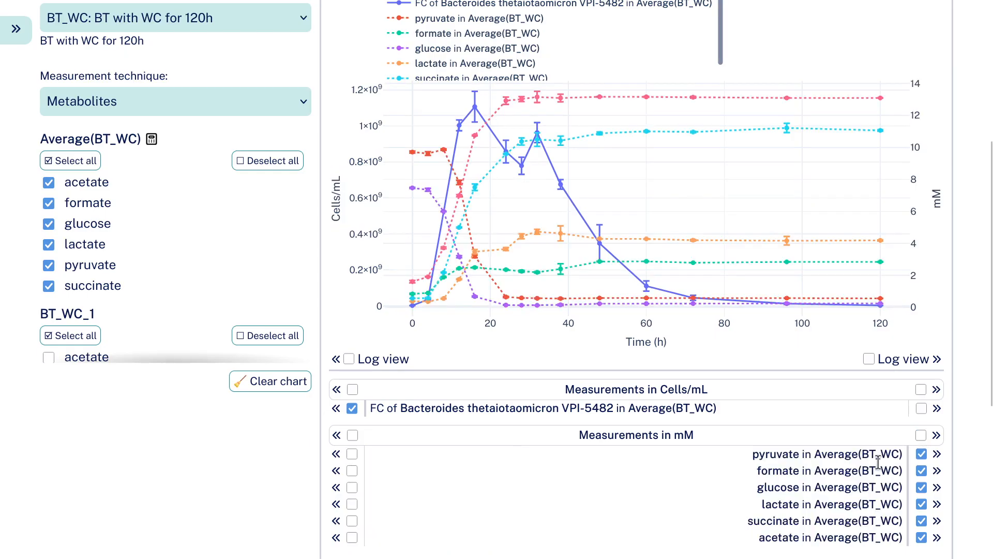
scroll(744, 512, up, 2)
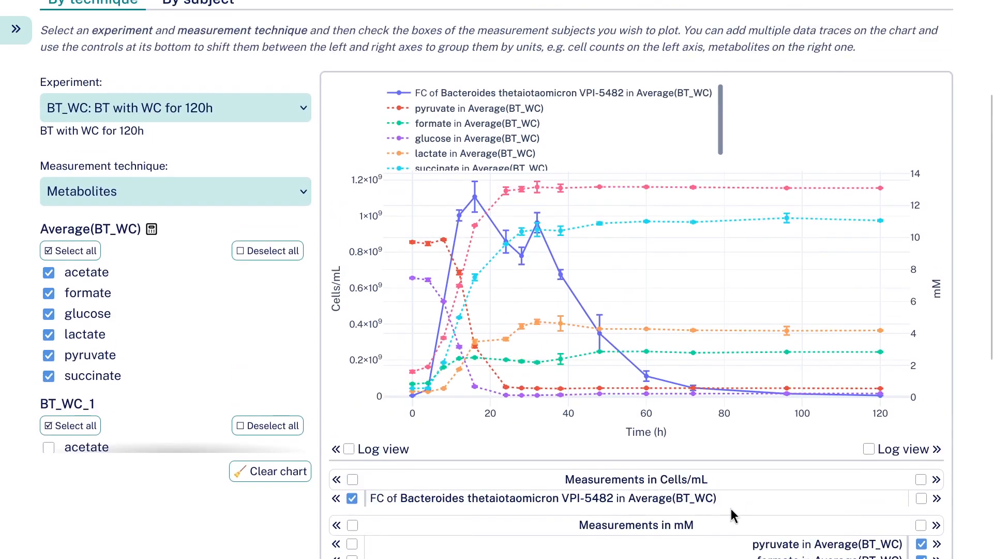
key(super+4)
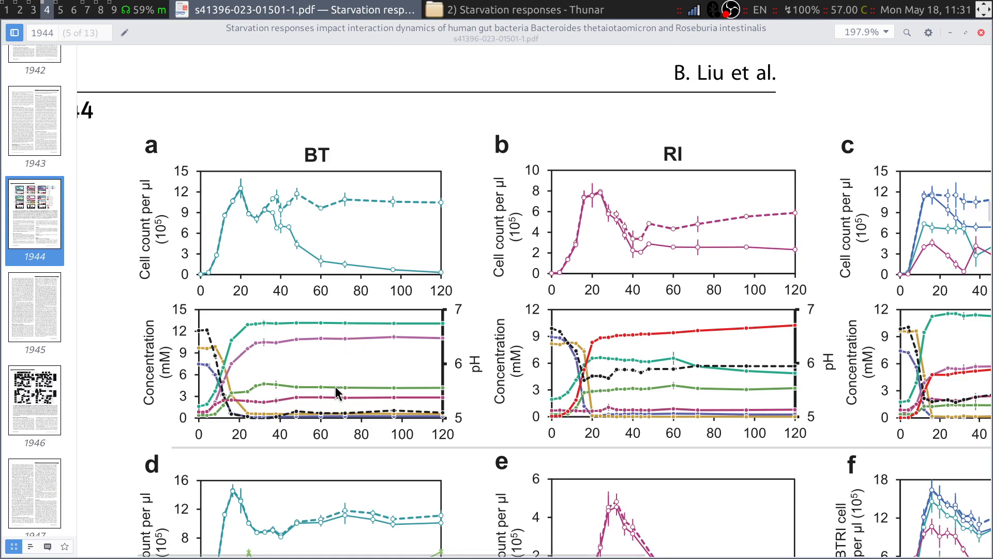
Switch back to the µGrowthDB submission, open its Publish step and read the publishing instructions
key(super+3)
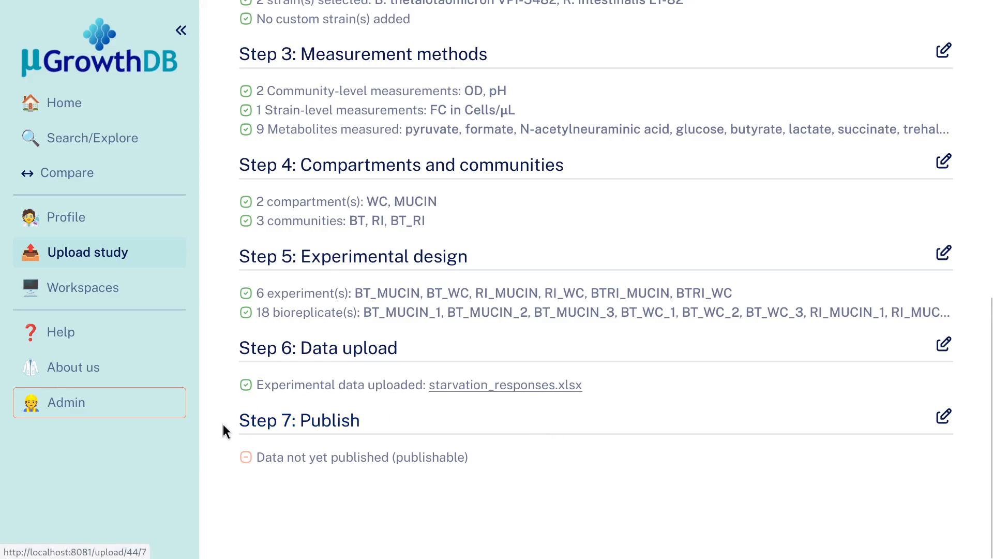
drag(397, 457, 456, 457)
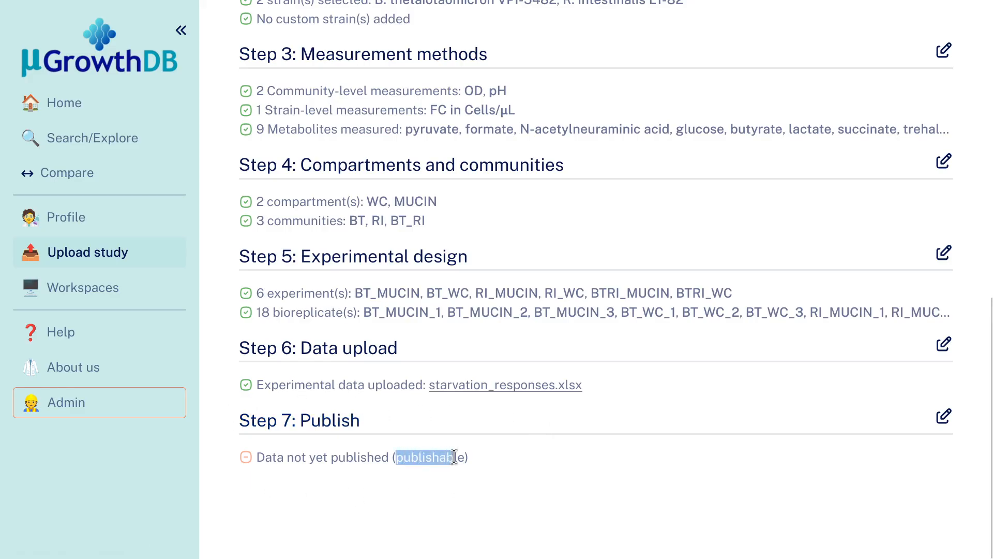
click(459, 457)
click(319, 424)
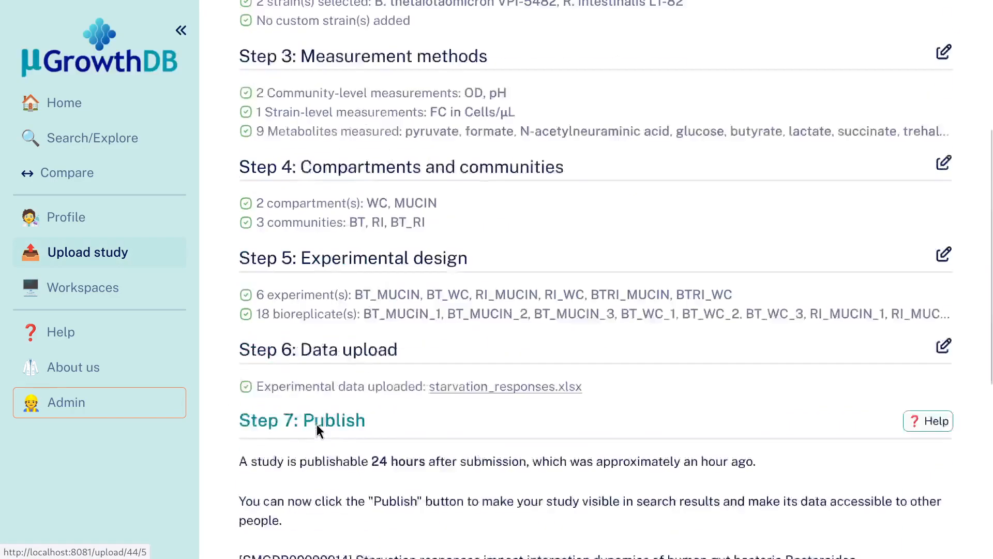
scroll(317, 424, down, 5)
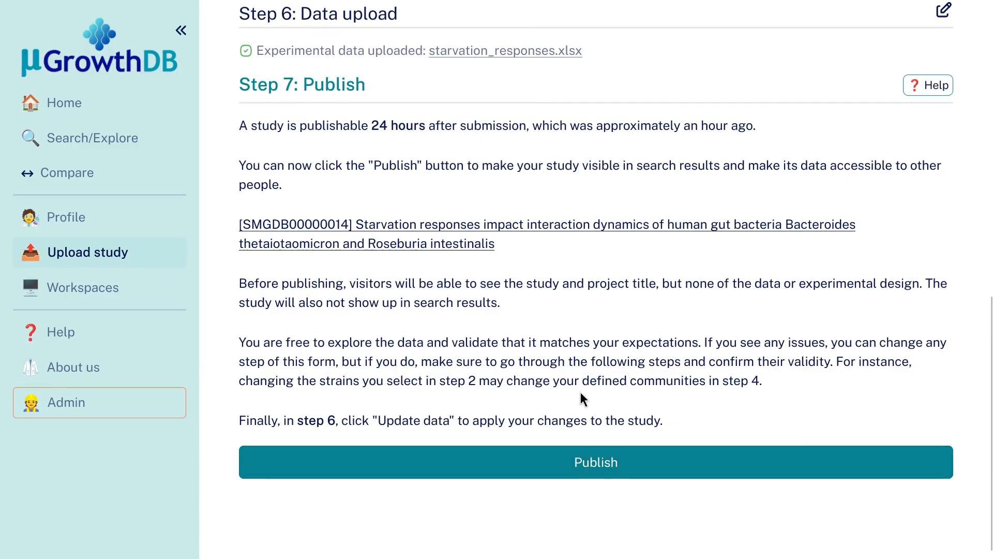
Publish study SMGDB00000014 from its own study page and look through its public page
click(436, 244)
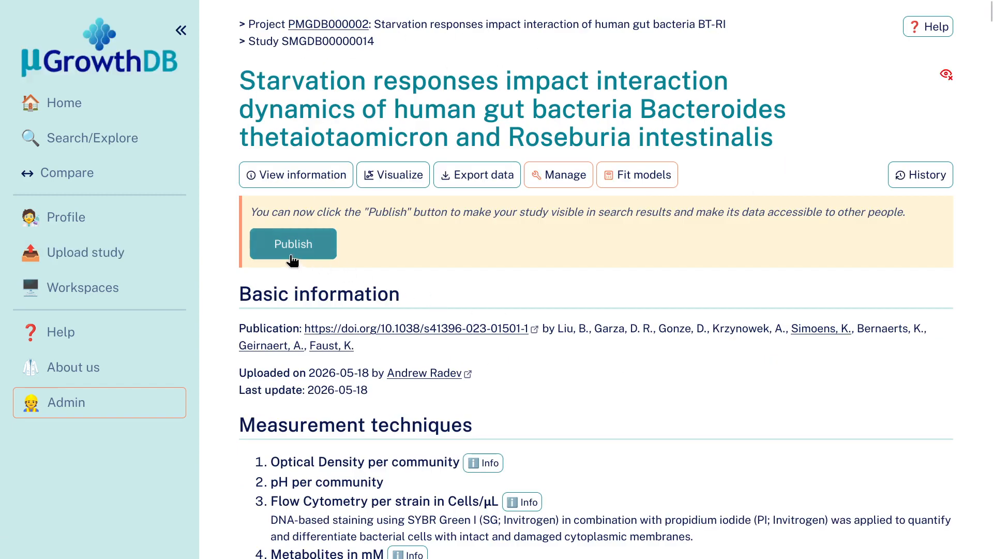
click(315, 248)
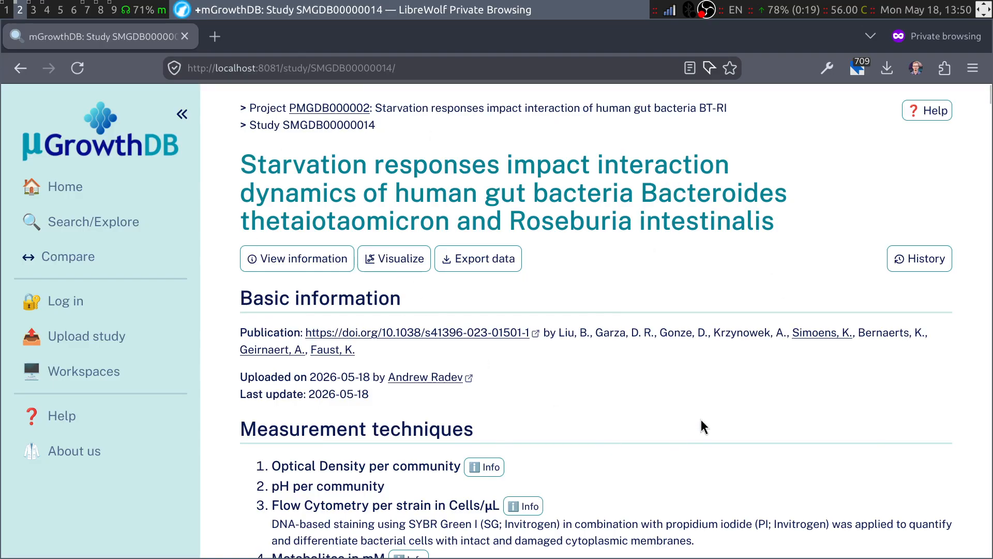
scroll(705, 426, down, 10)
scroll(713, 404, up, 10)
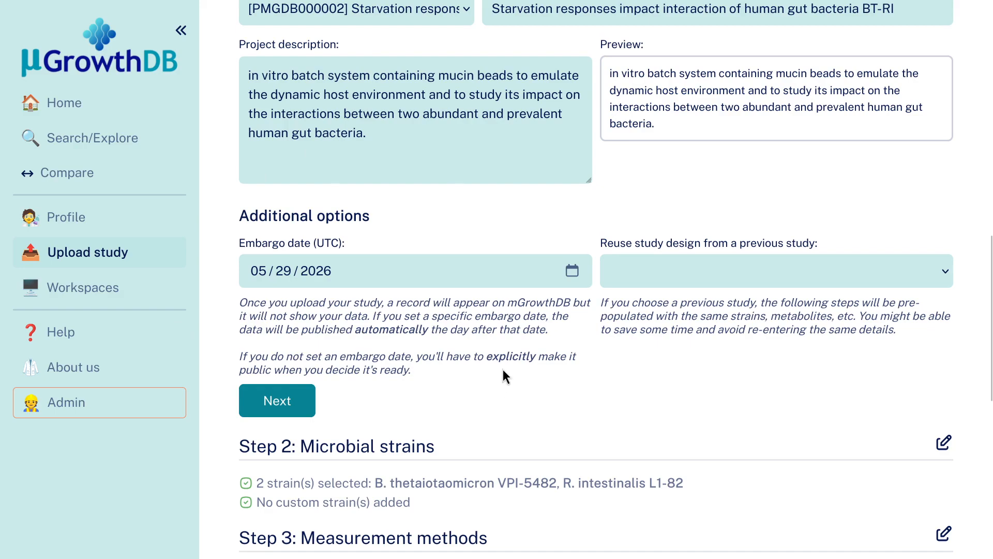
In the submission with embargo date 05/29/2026, open the Data upload step and upload starvation_responses.xlsx
scroll(503, 370, down, 10)
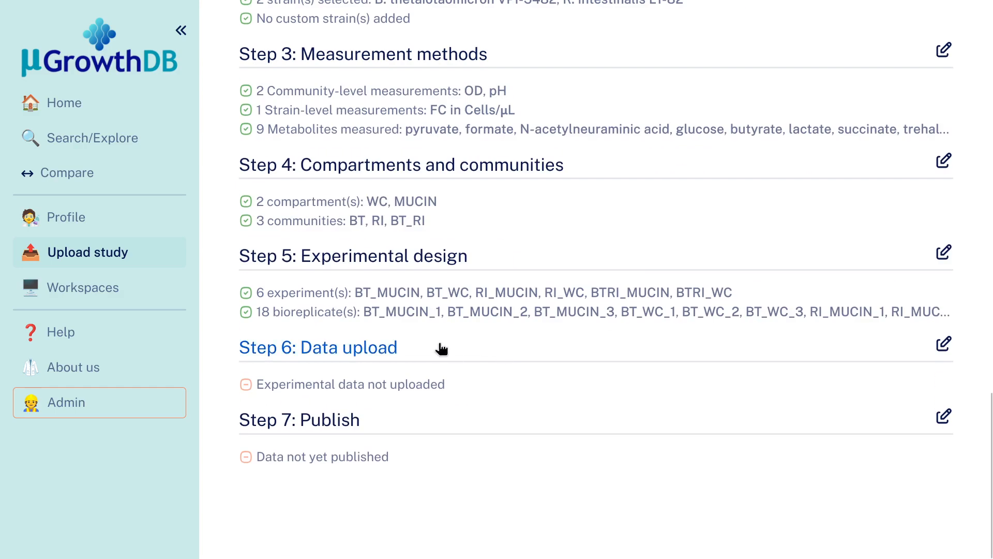
click(384, 346)
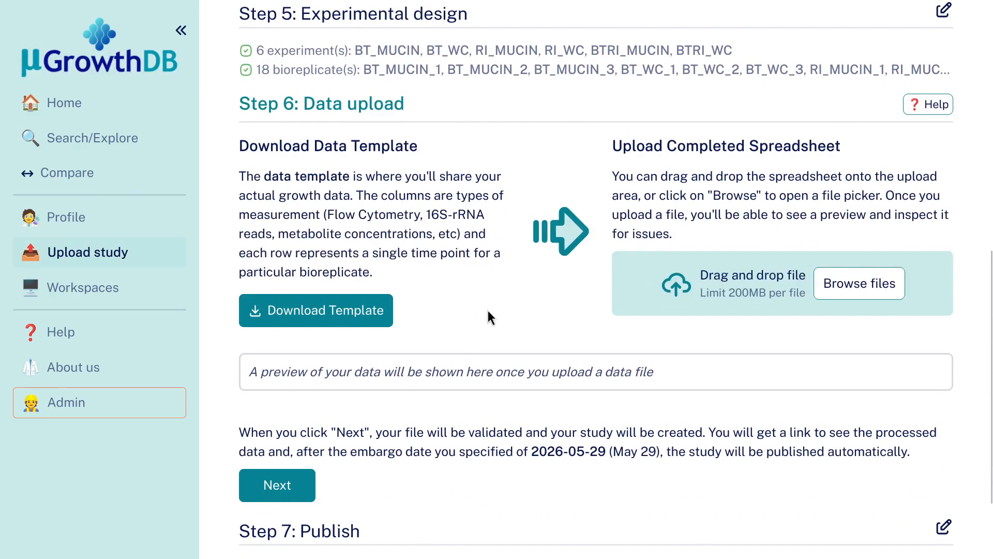
click(841, 282)
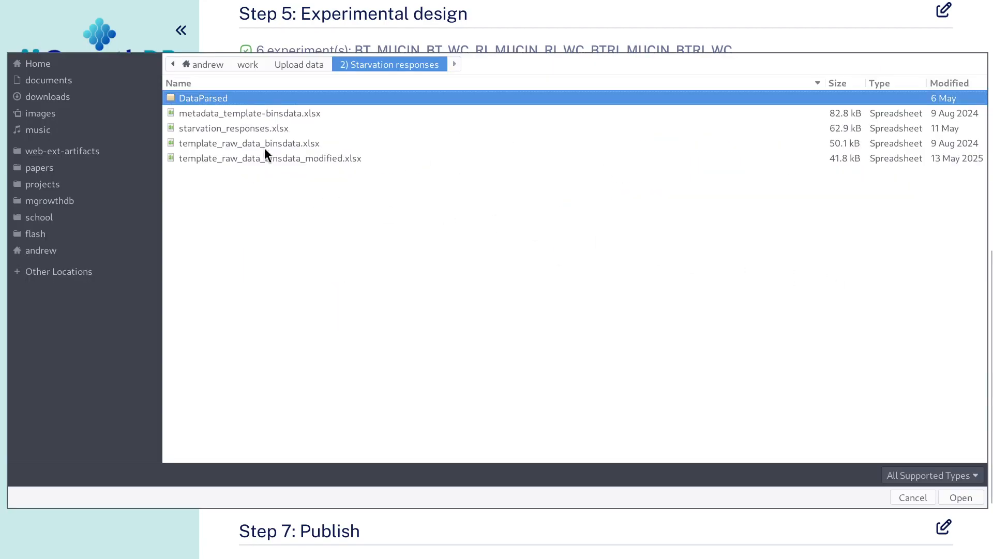
double_click(262, 129)
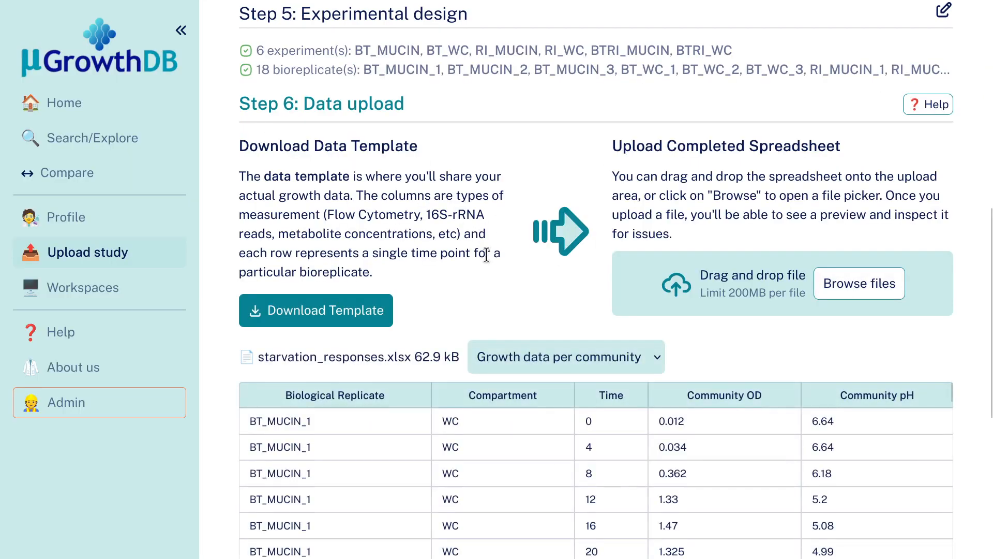
Read the automatic publication notice below the data preview and submit the file to create the embargoed study
scroll(488, 249, down, 3)
scroll(548, 417, down, 3)
scroll(569, 507, down, 4)
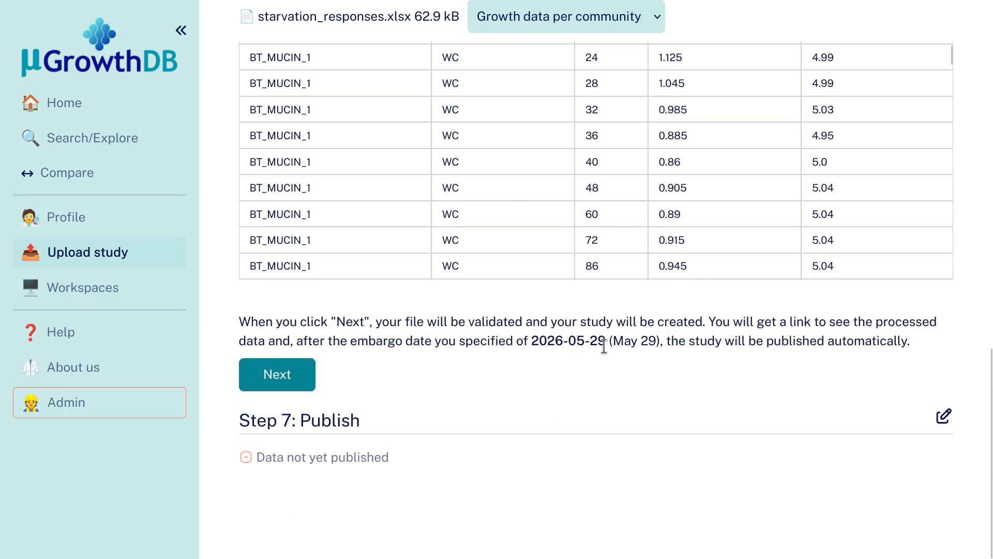
drag(665, 341, 903, 342)
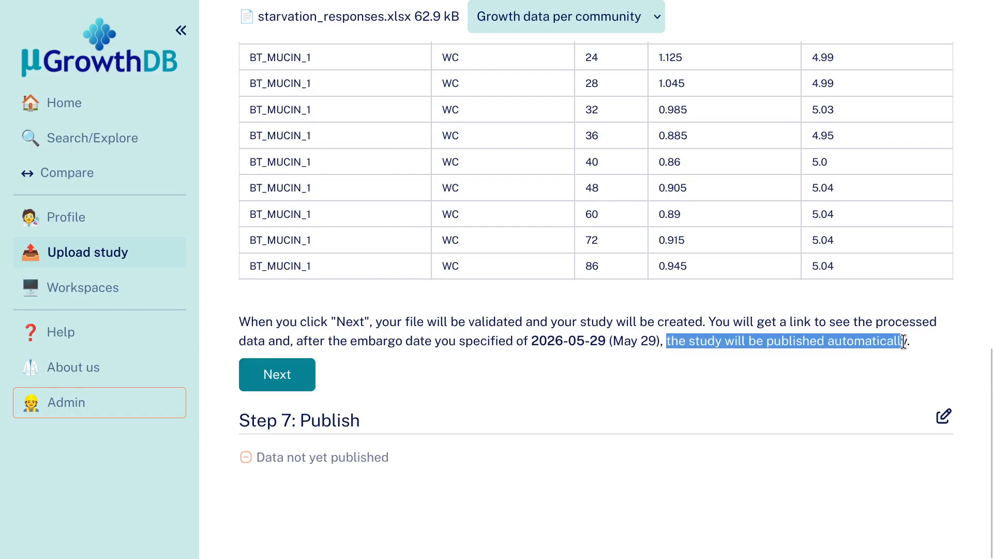
click(903, 342)
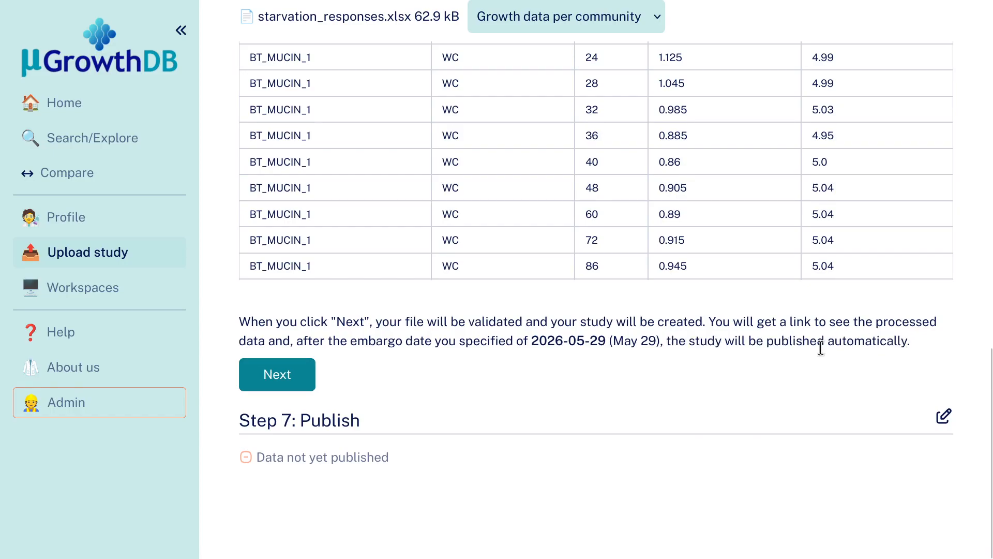
click(288, 383)
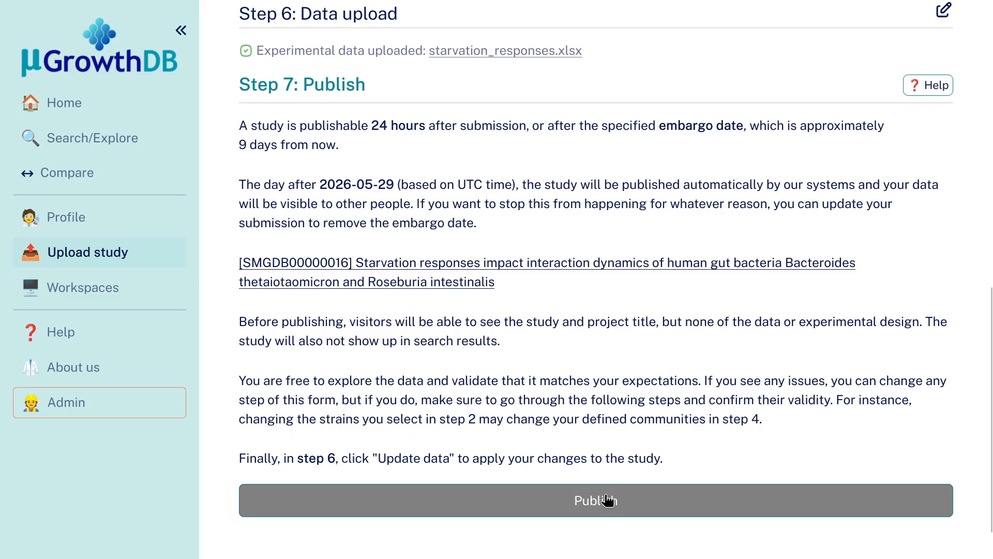
Open the page of study SMGDB00000016 and read its embargo notice
click(432, 290)
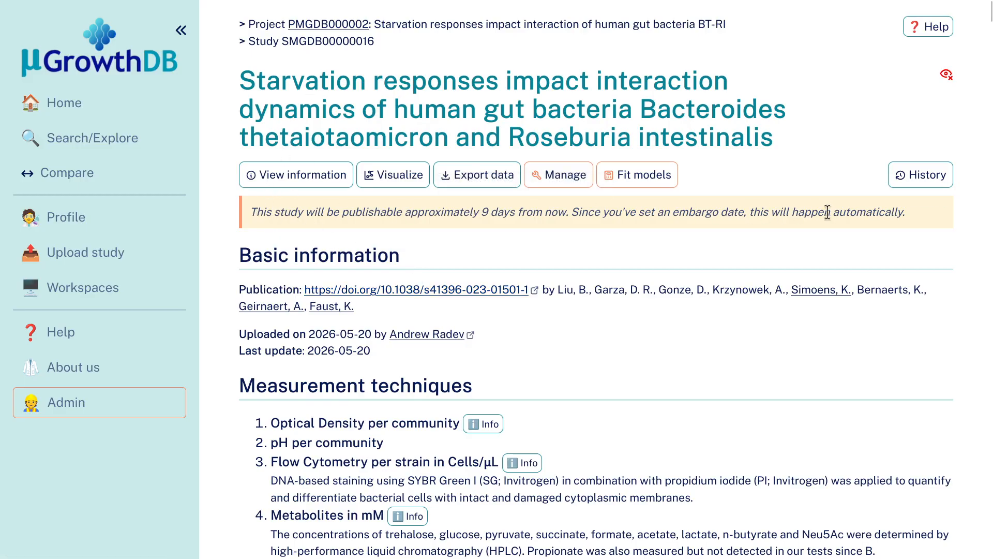
drag(573, 212, 707, 212)
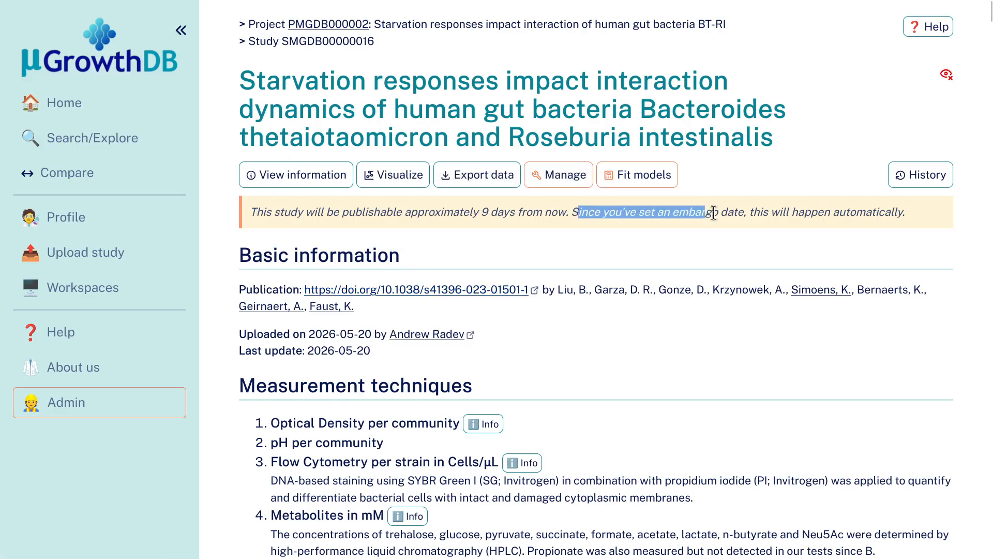
click(744, 210)
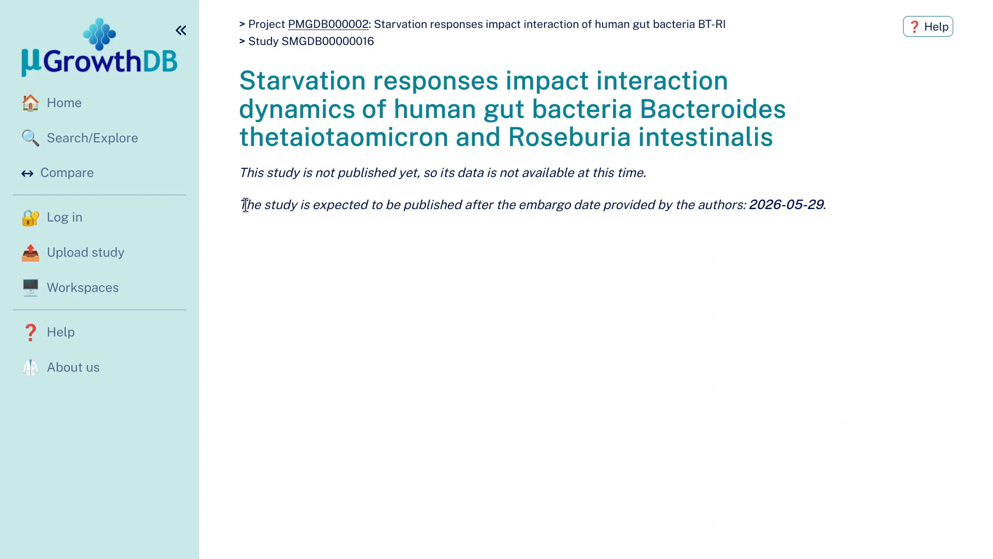
Check the expected publication notice and embargo date on the logged-out view of study SMGDB00000016
drag(245, 204, 538, 220)
click(653, 210)
drag(749, 202, 827, 205)
click(805, 258)
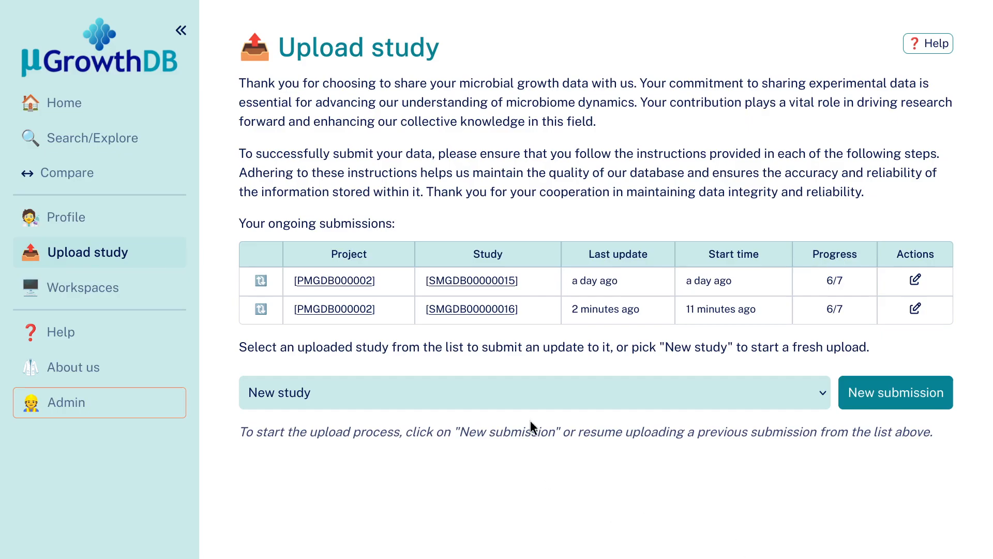
Start a new submission to update the existing study [SMGDB00000003] RI, BT and BH in chemostat: Controls
click(533, 402)
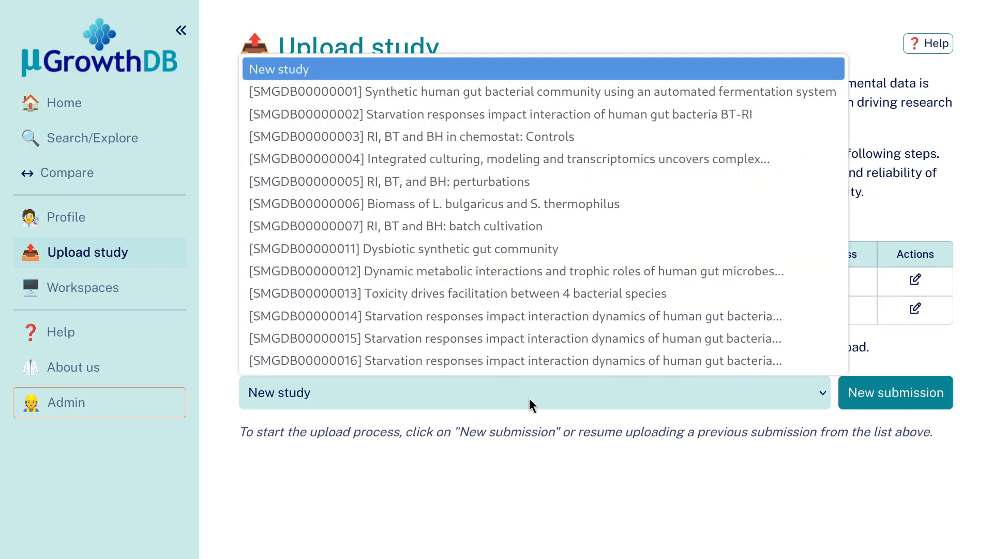
click(463, 142)
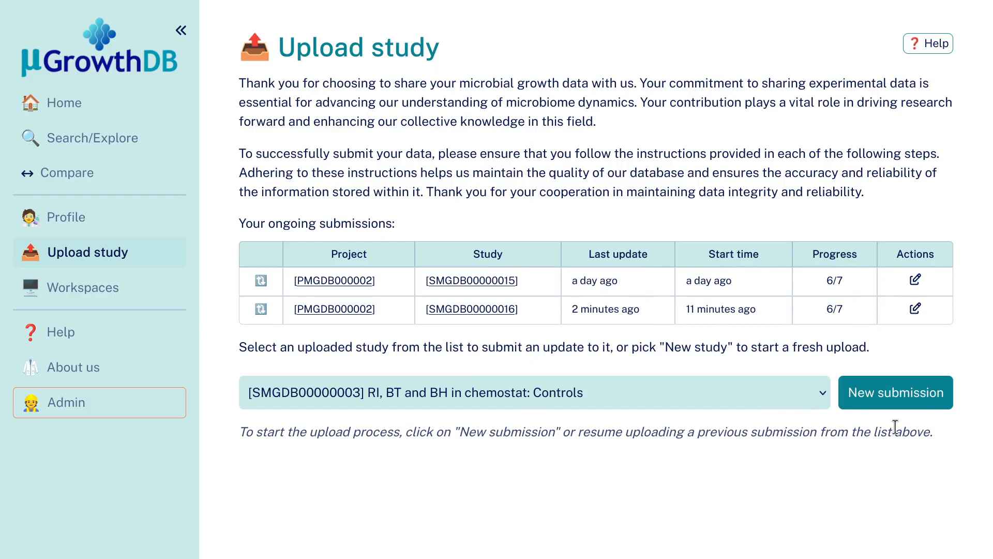
click(896, 395)
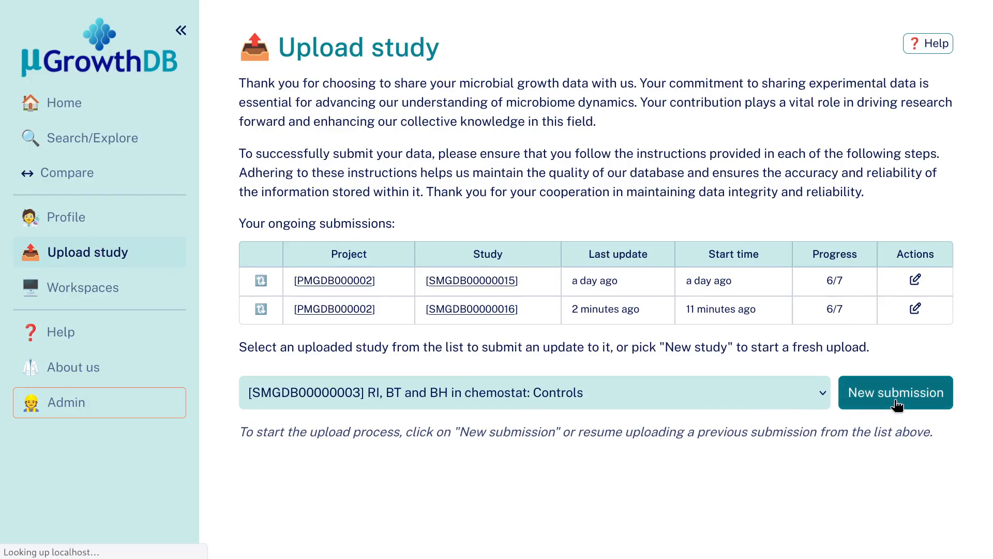
Review the prefilled submission steps and open the Publish step to check when the study was published
scroll(543, 341, down, 7)
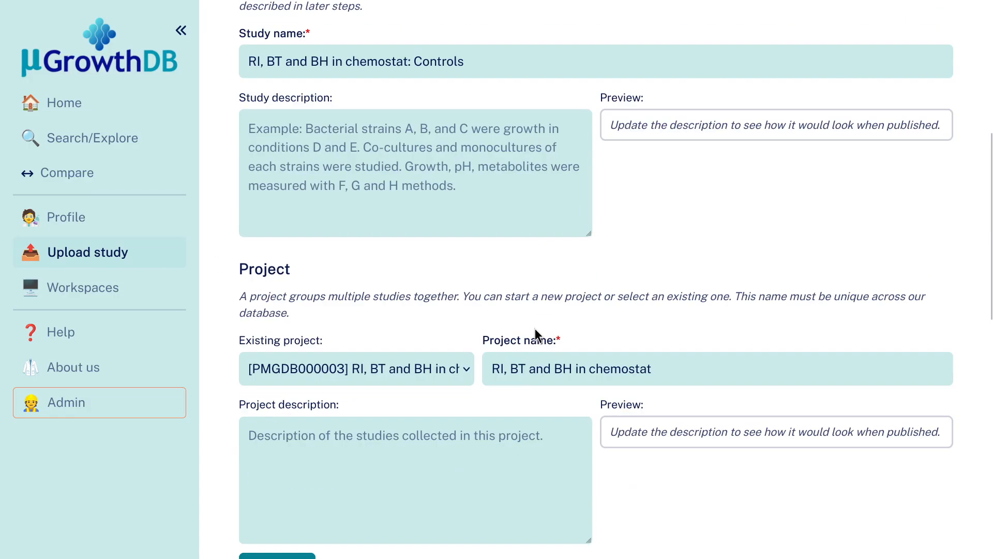
scroll(535, 332, down, 10)
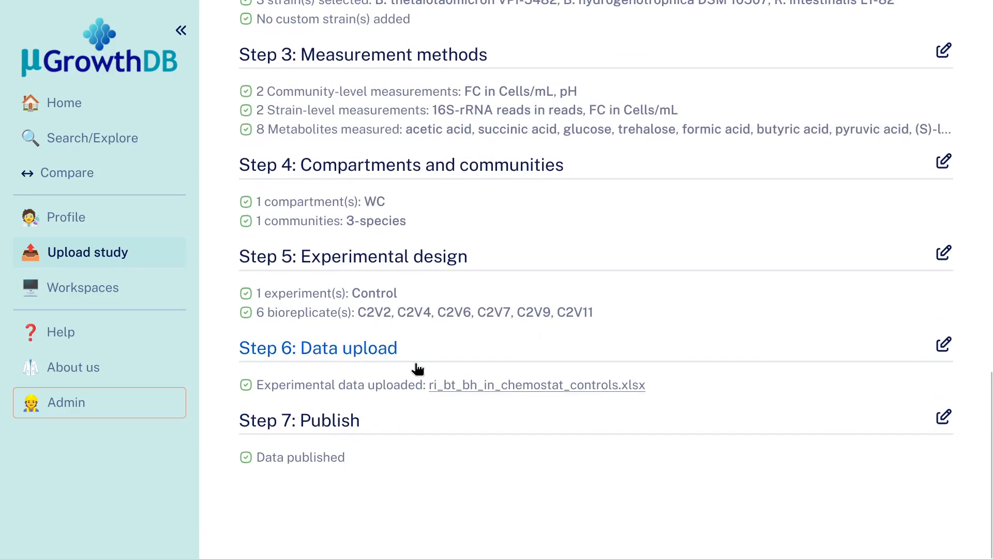
click(348, 420)
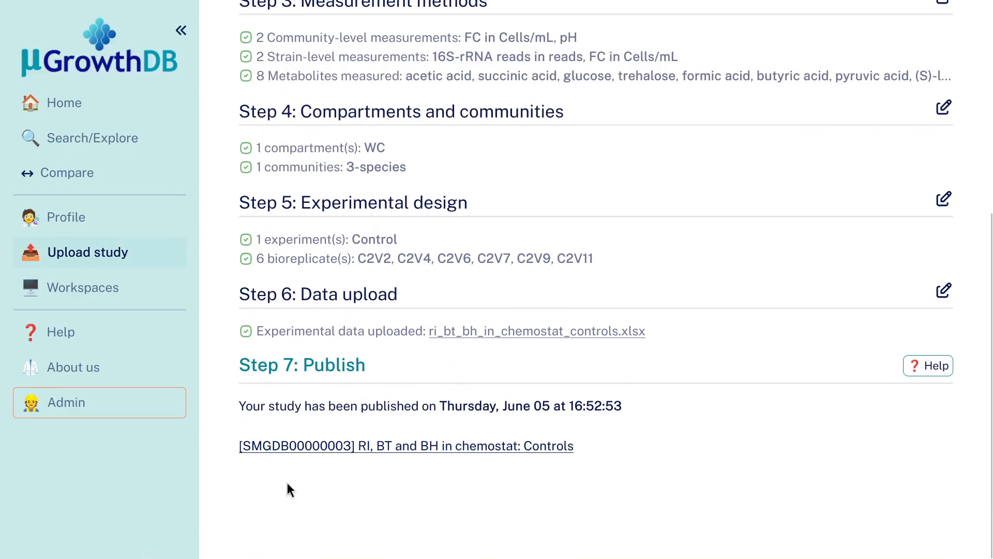
mouse_move(603, 407)
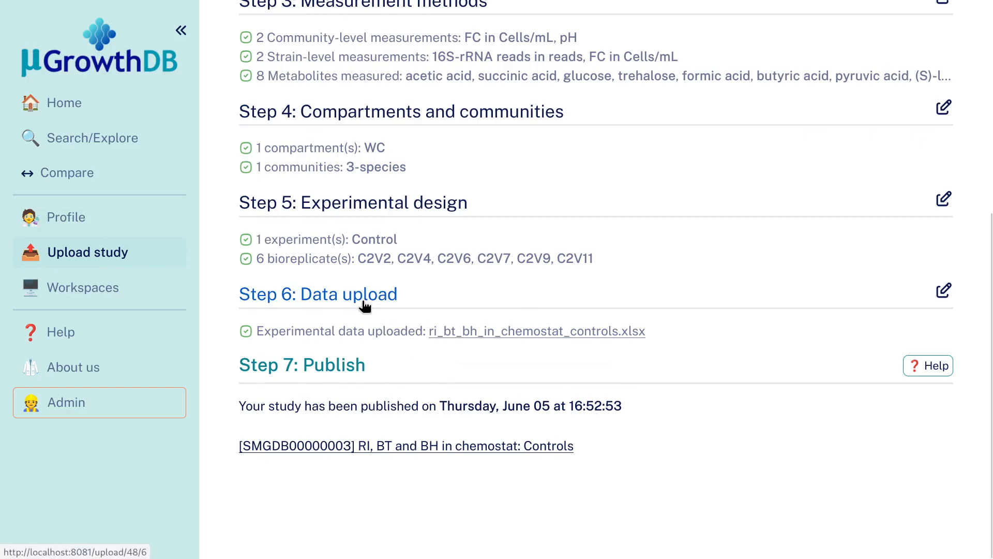
Open the Data upload step of the update submission and find the required Changes description and update option
click(520, 306)
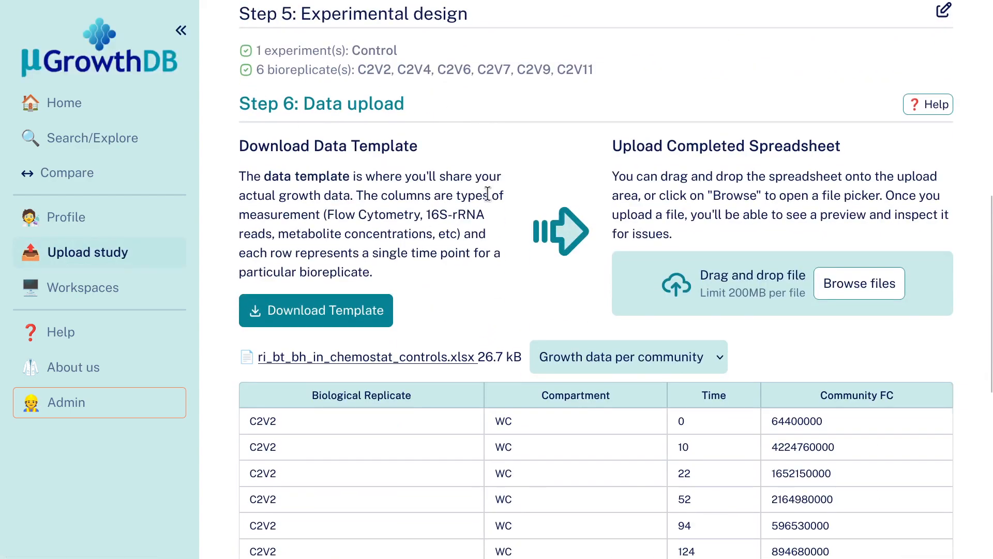
scroll(529, 340, down, 7)
scroll(529, 341, down, 1)
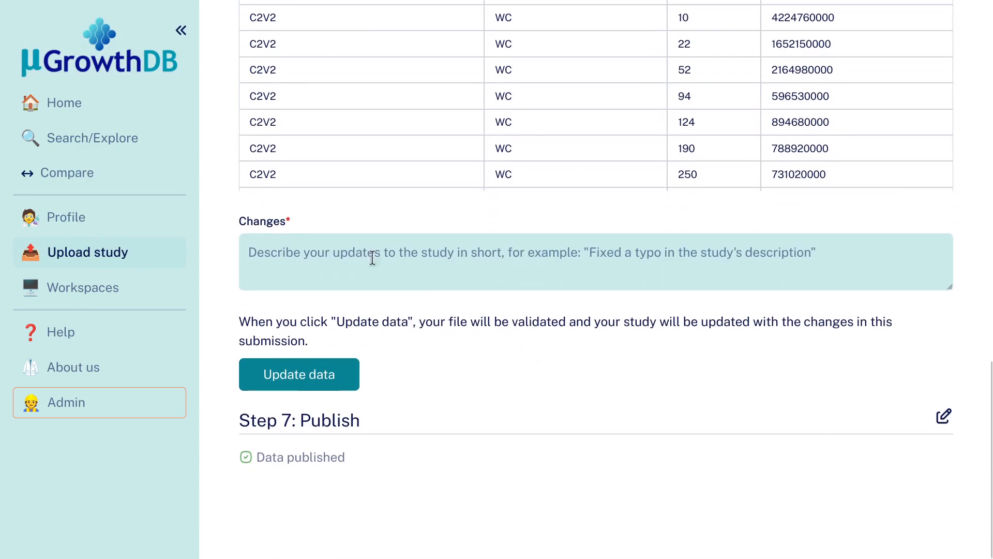
Describe the changes as "Fixed some data that was incorrect" and submit the data update for the study
click(310, 259)
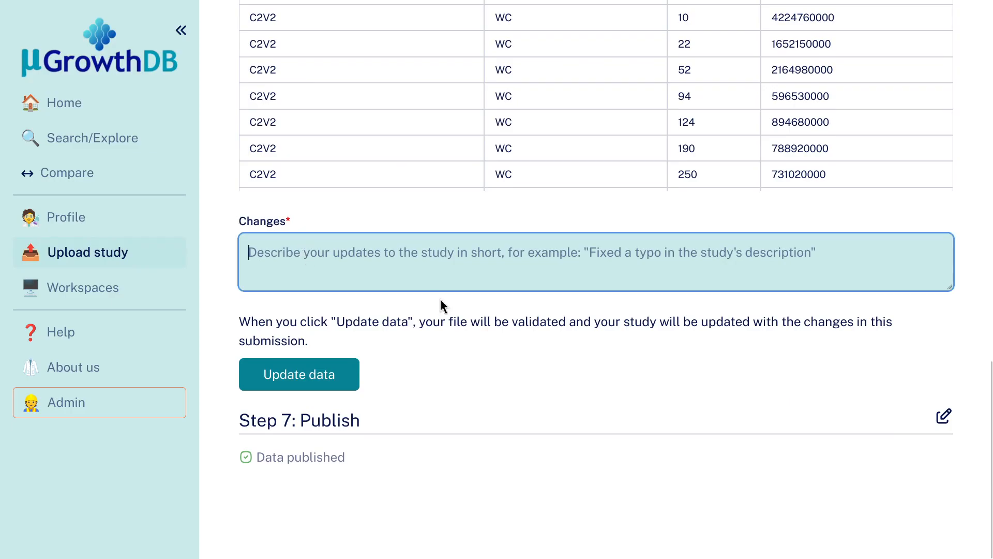
text(Fixed some)
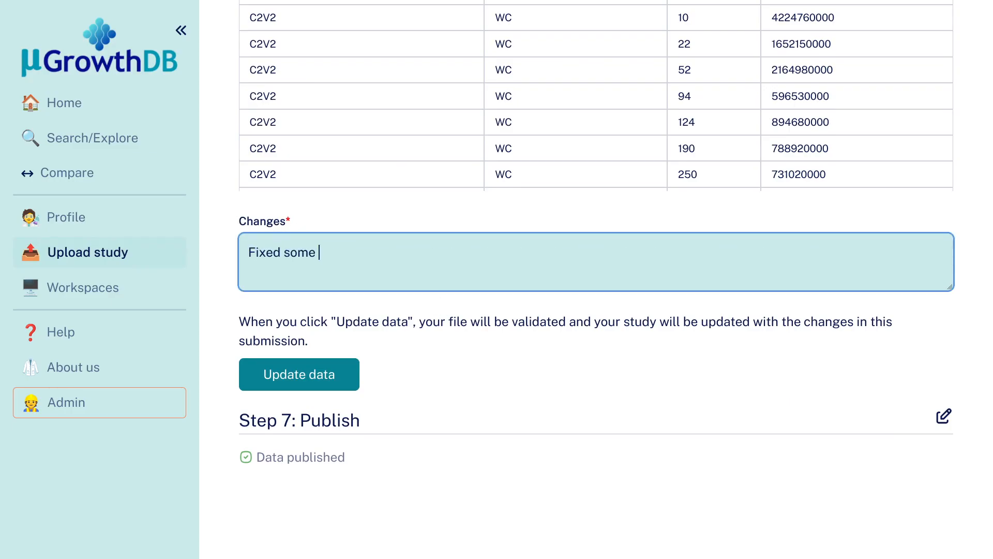
text( data that was incorrects)
key(BackSpace)
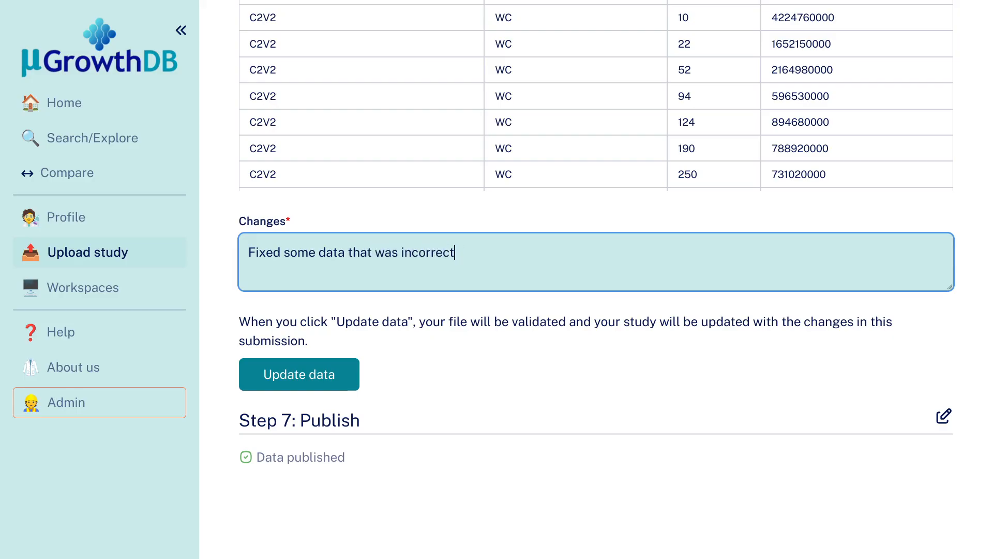
scroll(440, 334, up, 10)
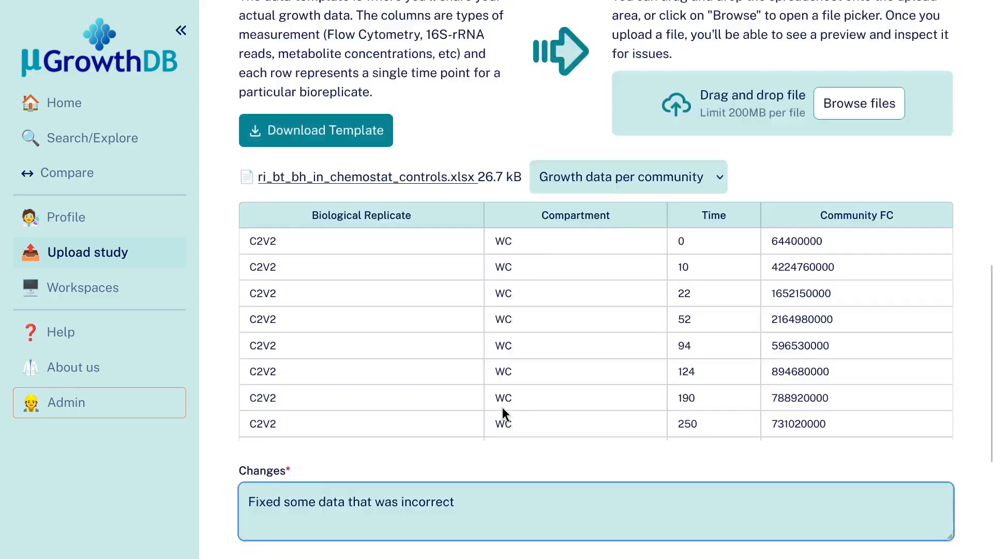
scroll(488, 261, down, 10)
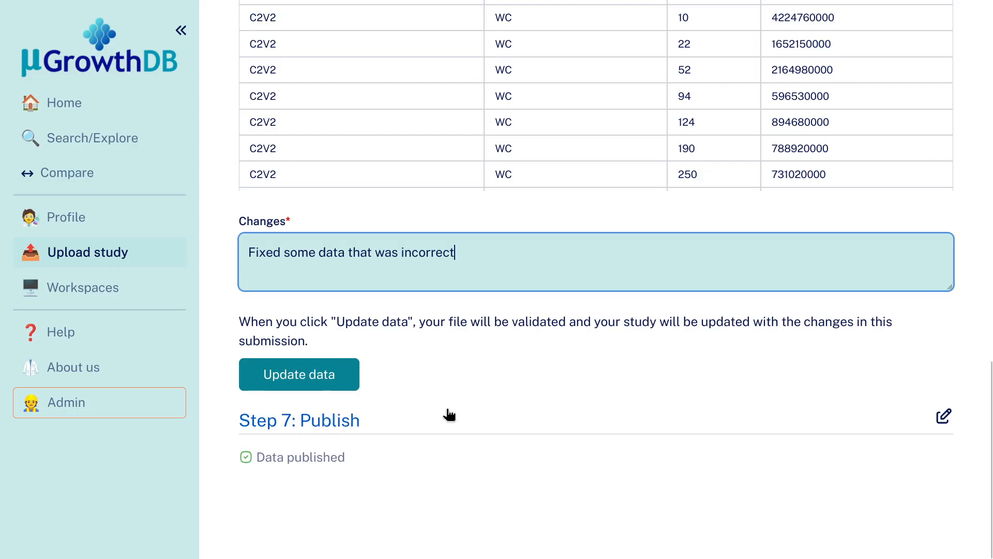
click(339, 373)
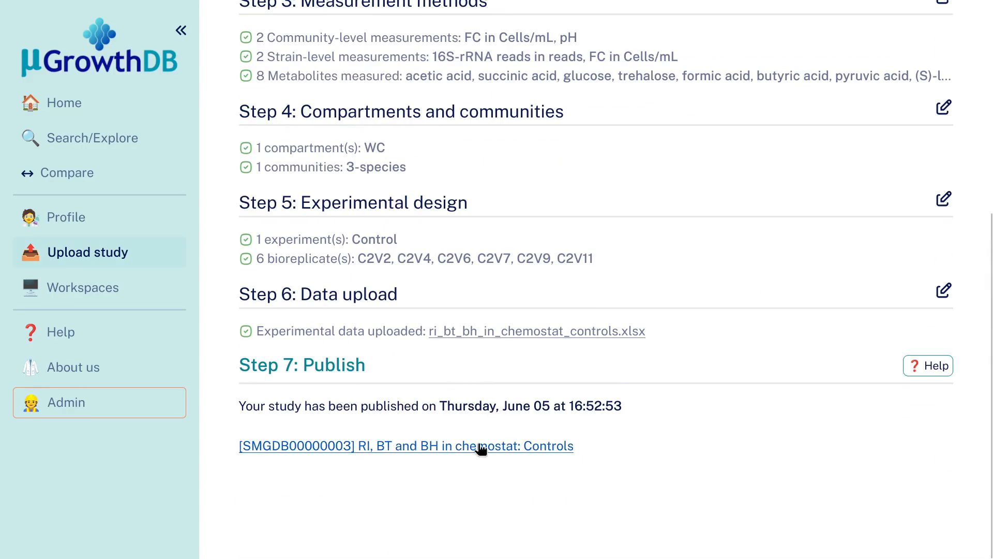
Open the updated study [SMGDB00000003] RI, BT and BH in chemostat: Controls and review its history of submissions
click(479, 448)
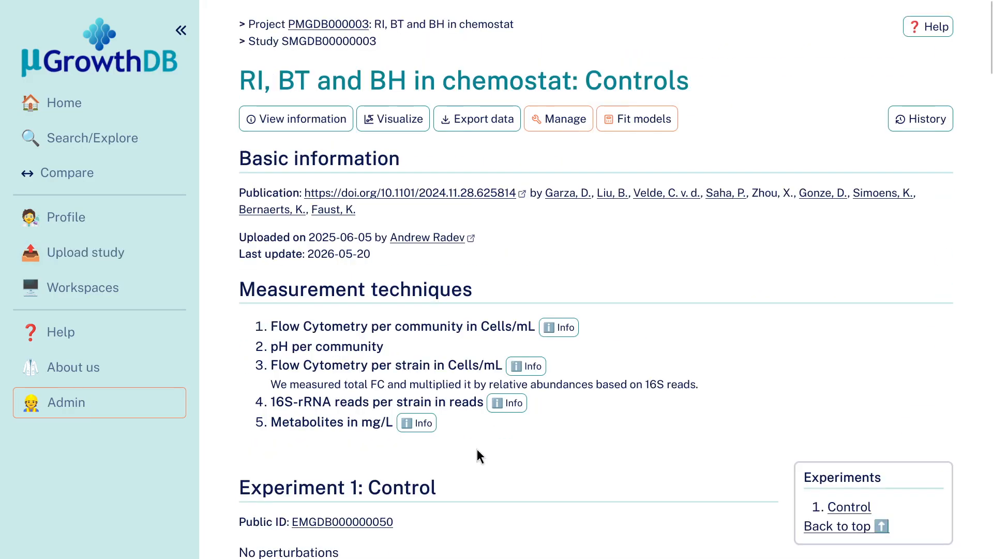
click(917, 121)
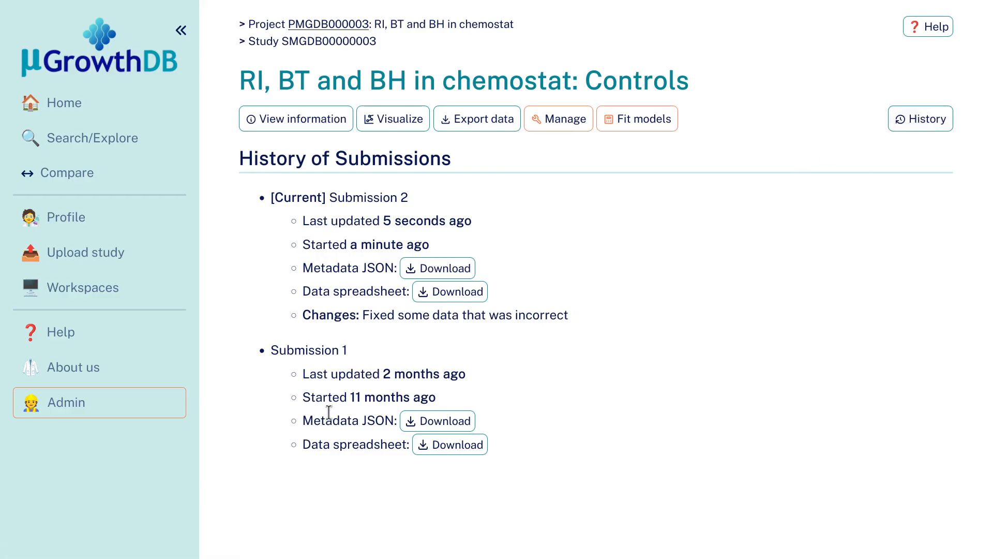
mouse_move(423, 221)
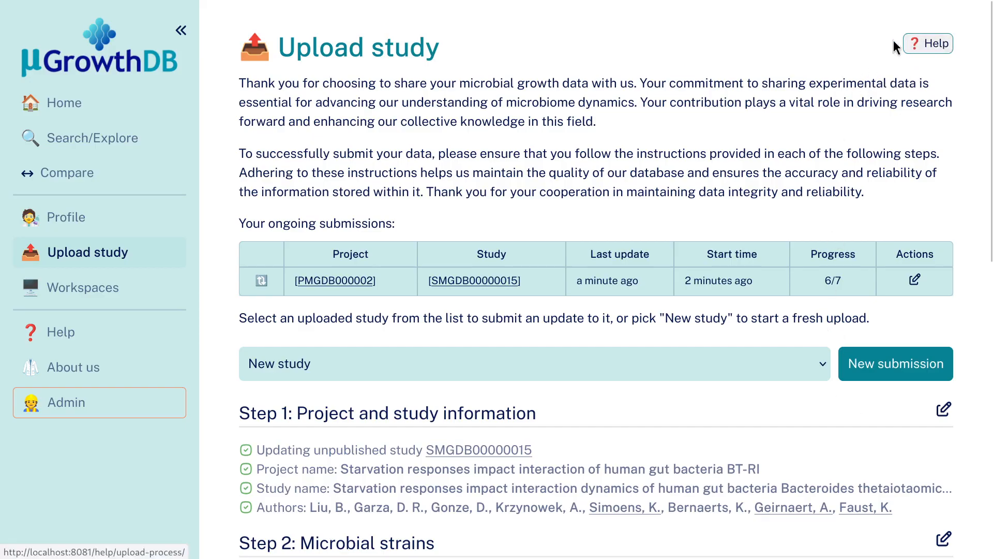
Open the help on the upload process, and look through the topics, papers and developer resources on the main Help page
click(935, 44)
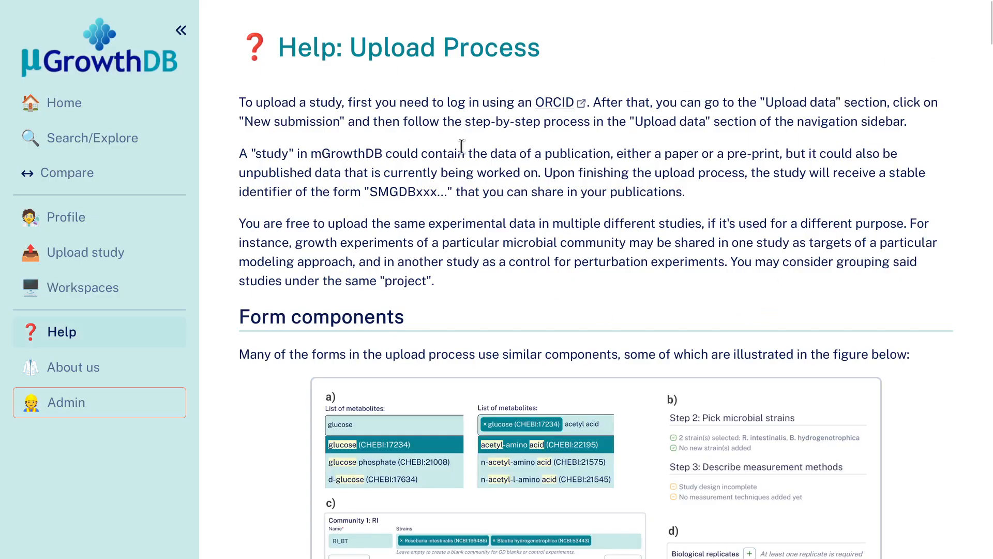
click(71, 334)
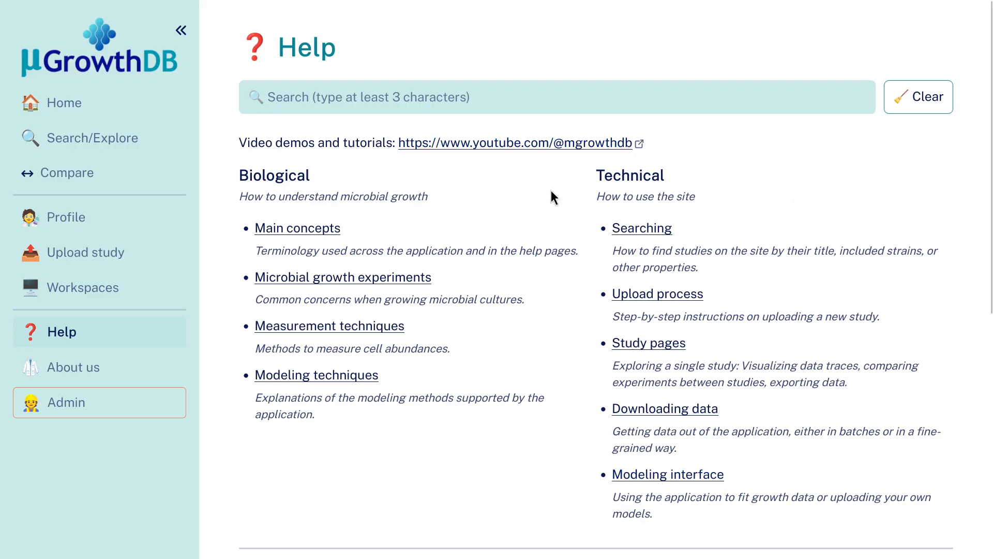
scroll(551, 191, down, 4)
scroll(551, 191, up, 1)
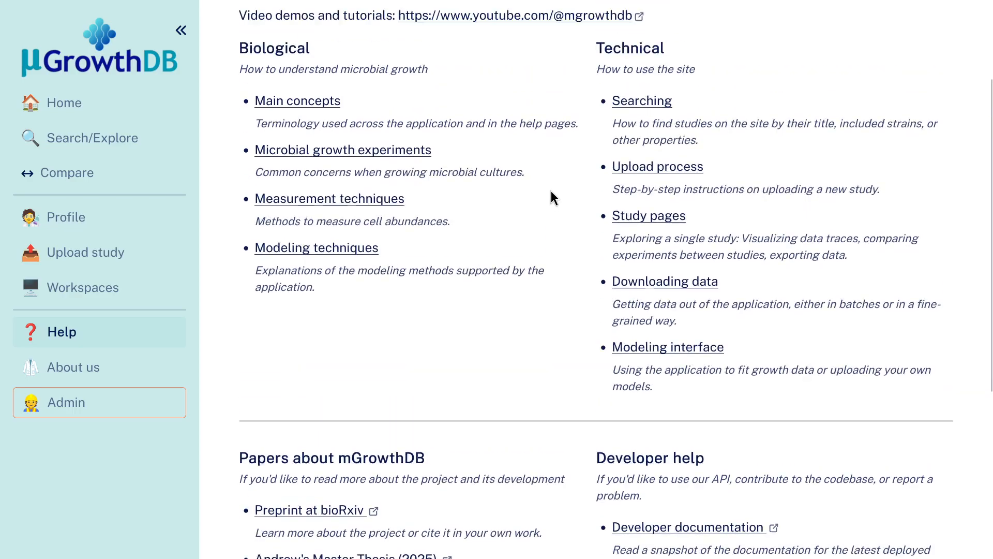
scroll(551, 194, down, 1)
scroll(551, 194, down, 4)
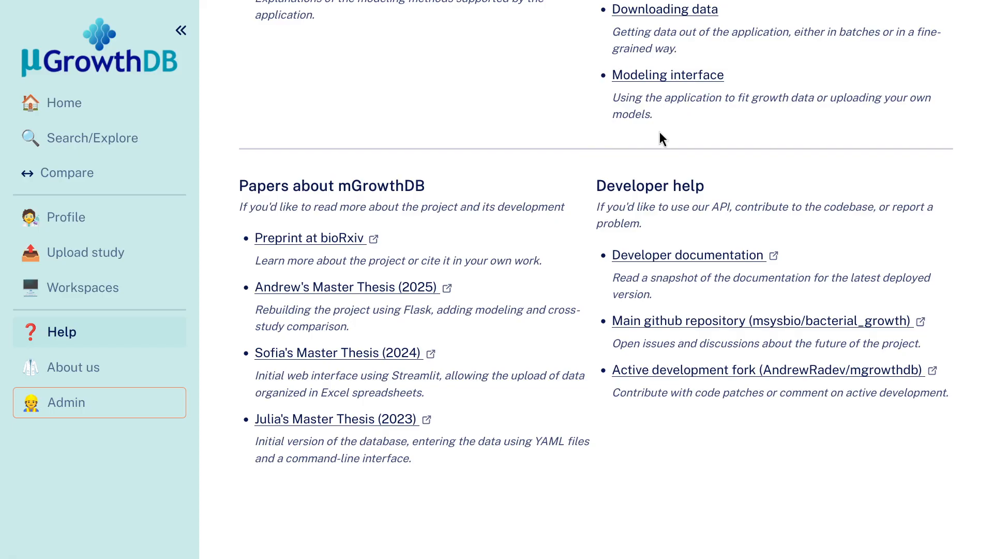
scroll(543, 155, up, 8)
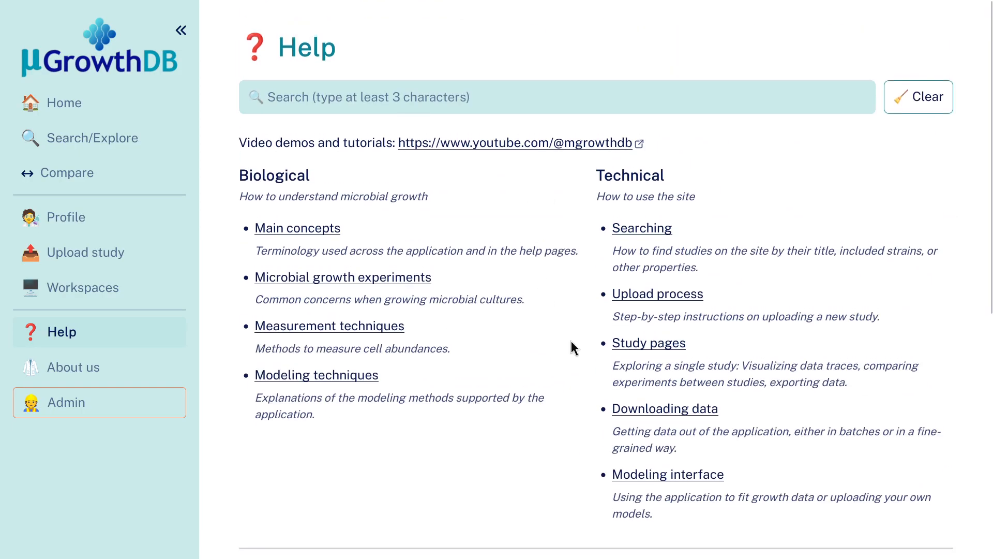